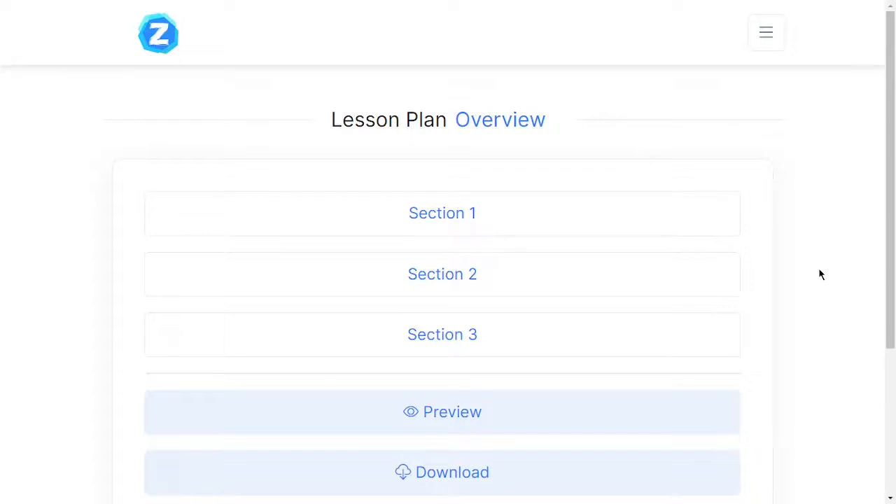
# Preview the lesson plan and examine its content down to the Lesson Development, Conclusion and Lesson Evaluation parts
pyautogui.click(422, 280)
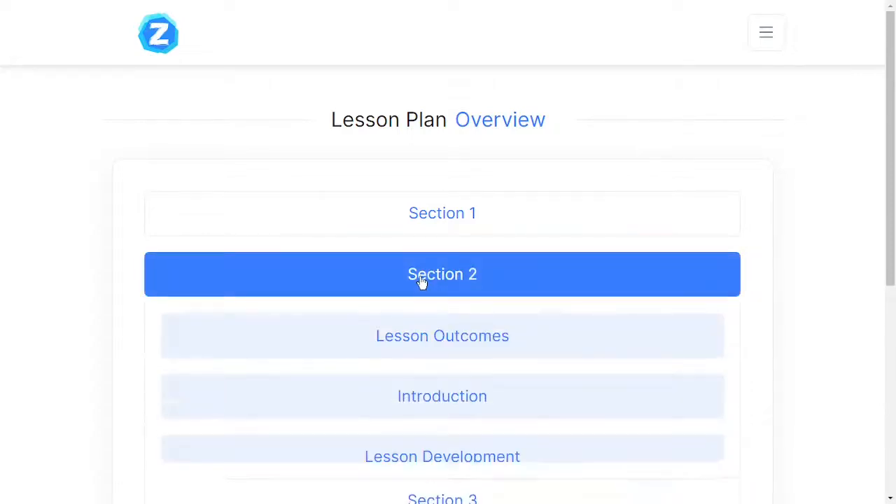
pyautogui.scroll(-2, 448, 391)
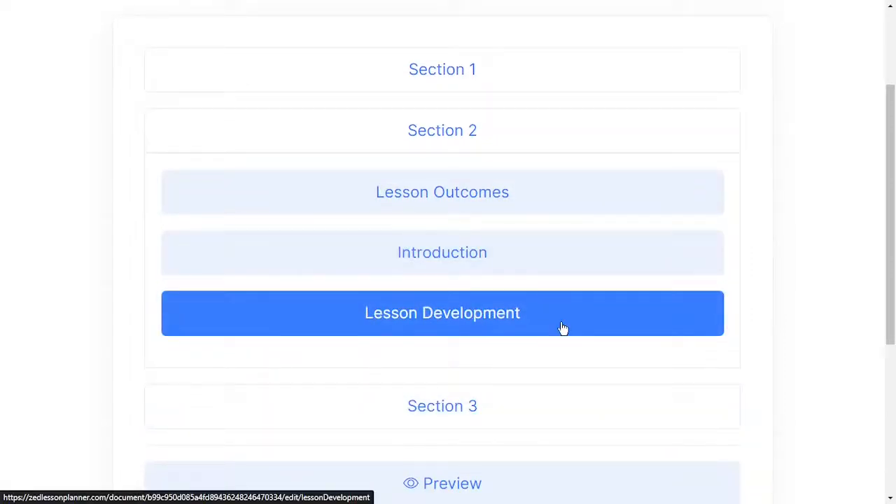
pyautogui.scroll(-3, 564, 327)
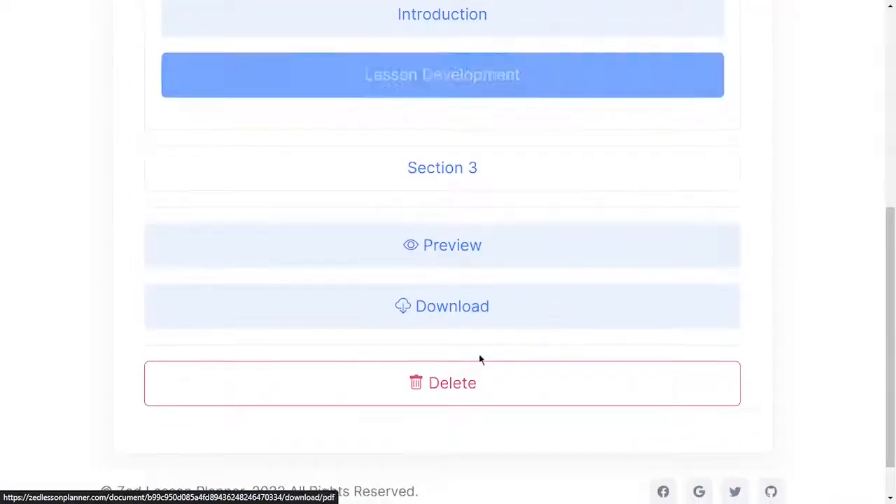
pyautogui.click(488, 247)
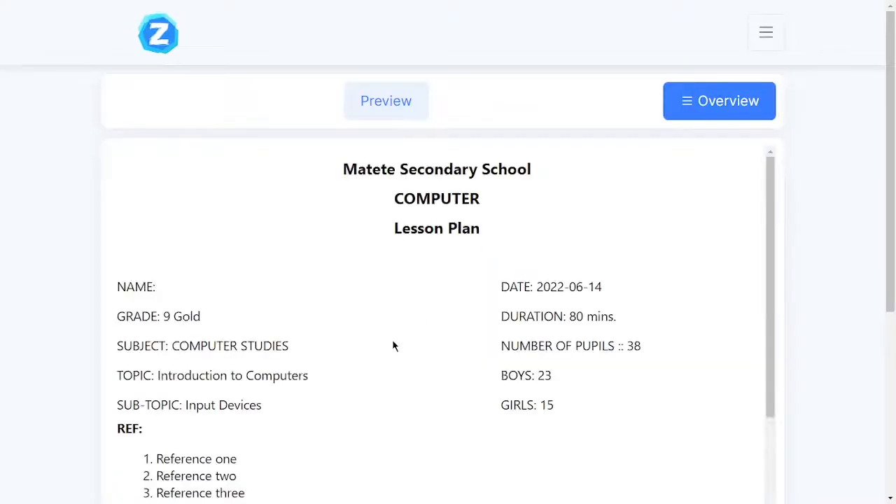
pyautogui.scroll(-6, 393, 346)
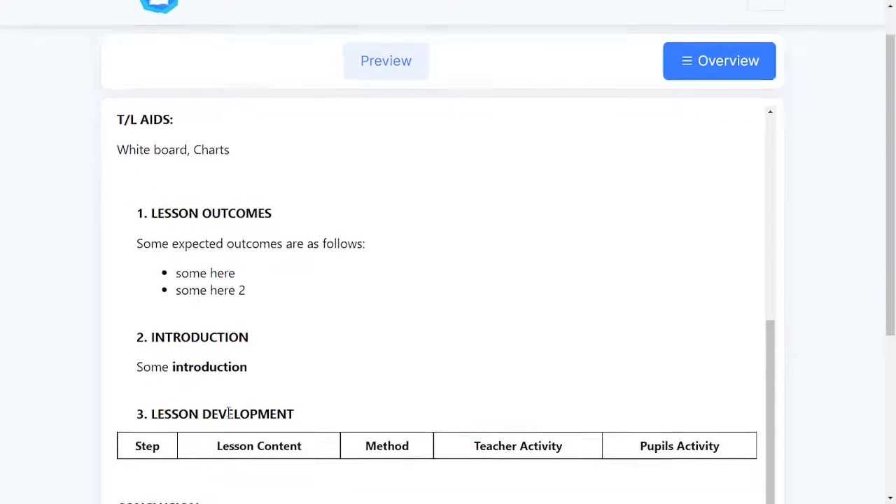
pyautogui.scroll(-3, 228, 413)
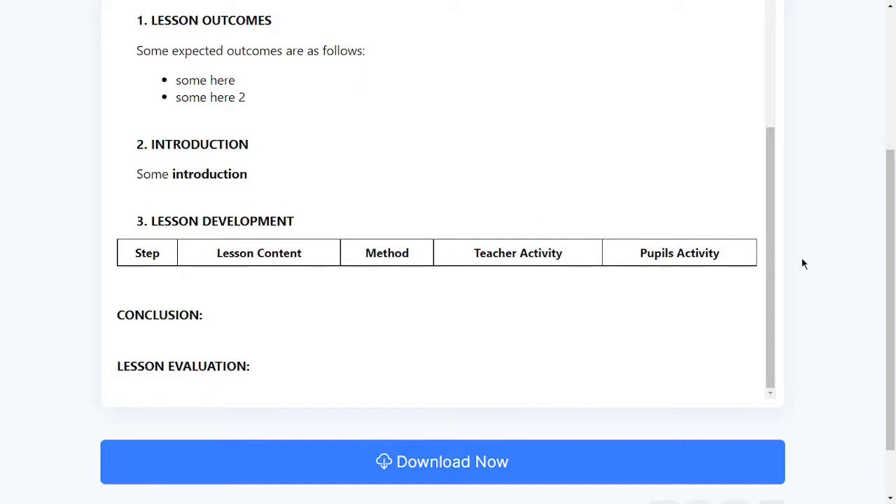
pyautogui.scroll(3, 802, 260)
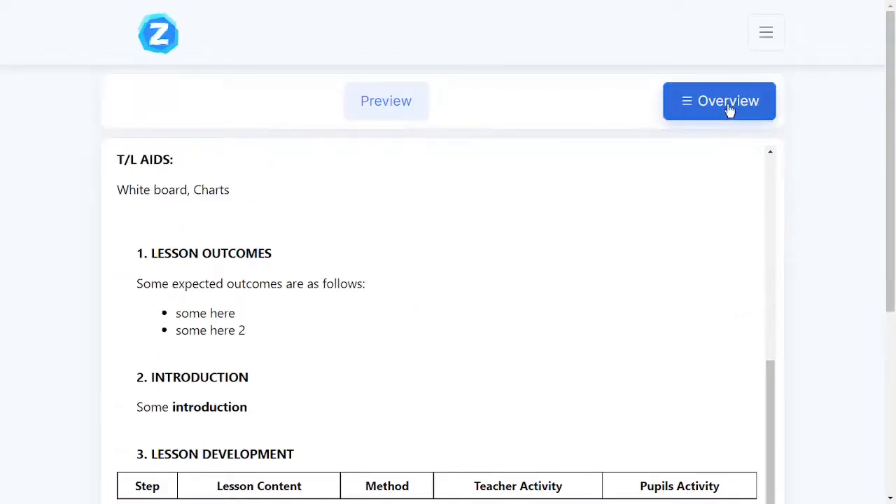
# Go from the preview to the Lesson Development page in Section 2 of the lesson plan
pyautogui.click(728, 109)
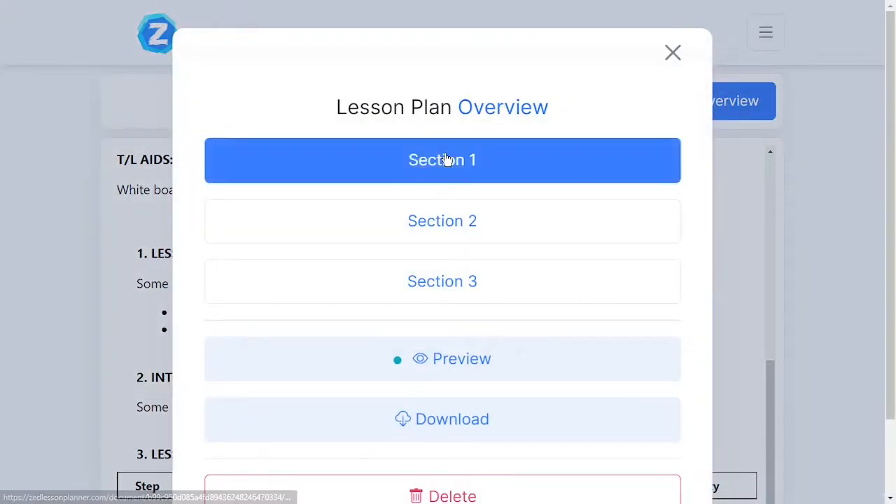
pyautogui.click(478, 231)
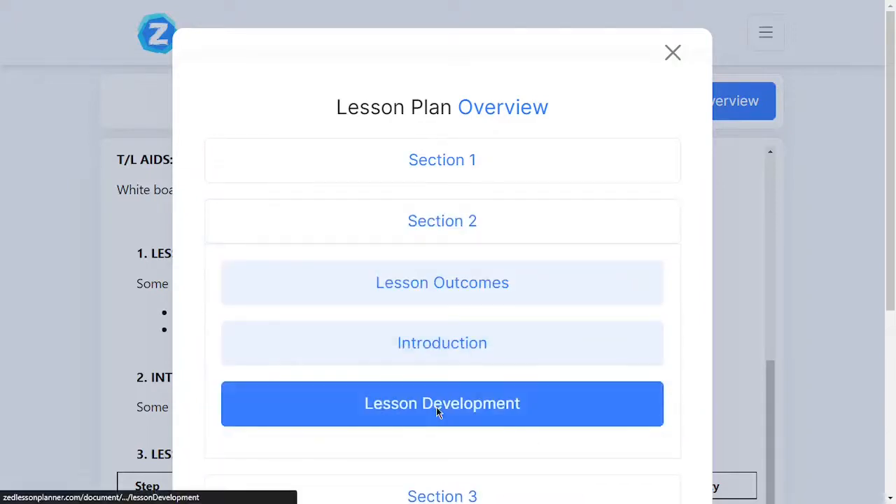
pyautogui.click(438, 406)
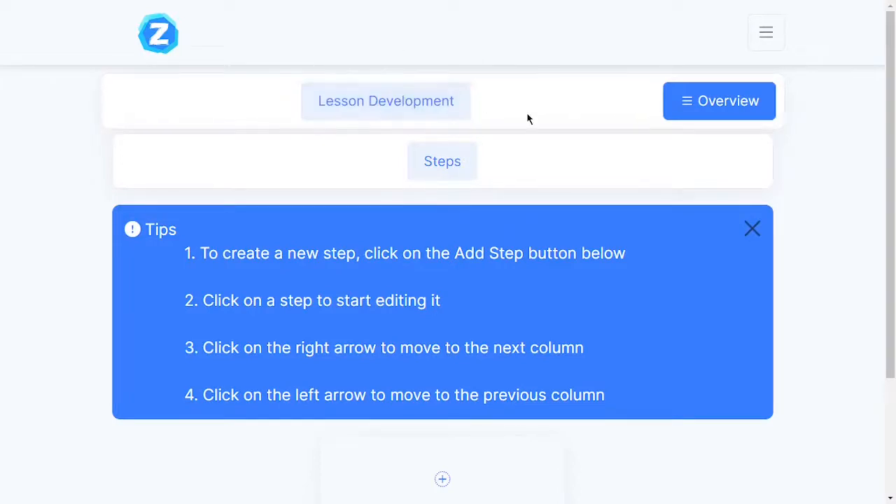
# Switch to the Lesson Outcomes page in Section 2 to view its text editor
pyautogui.click(719, 116)
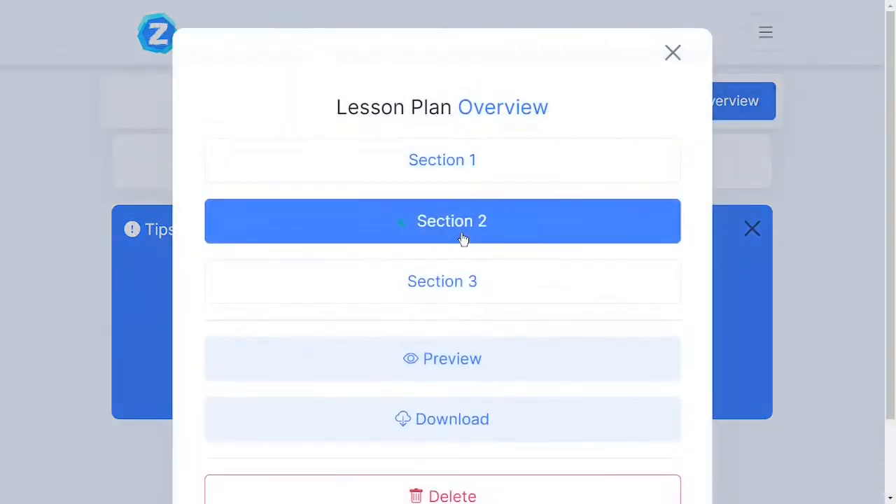
pyautogui.click(463, 239)
pyautogui.click(444, 285)
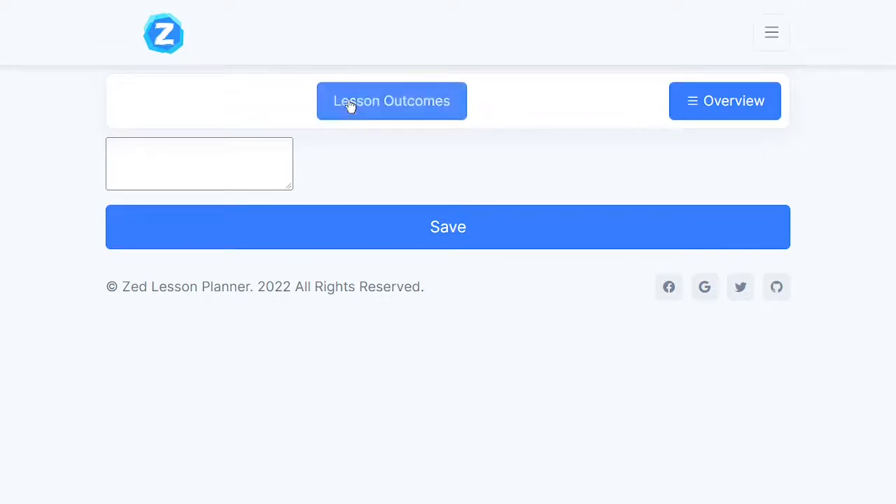
# Return from Lesson Outcomes to the Lesson Development page and look over its tips and step area
pyautogui.click(726, 107)
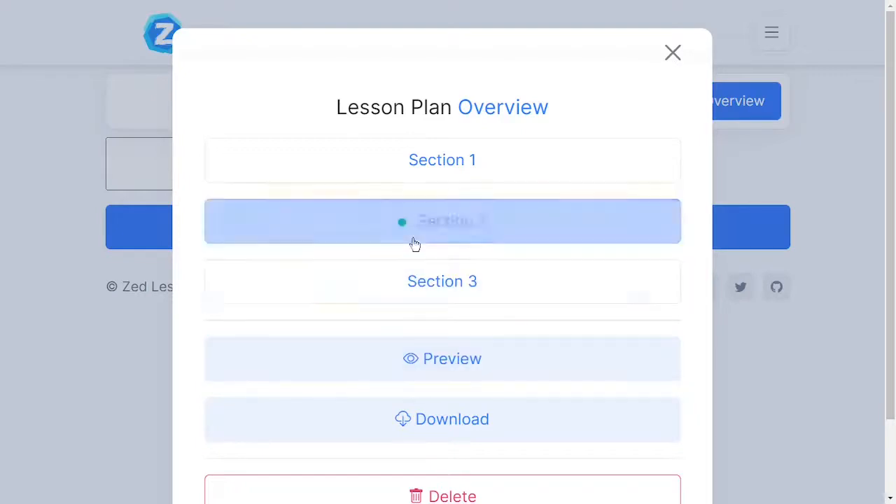
pyautogui.click(563, 230)
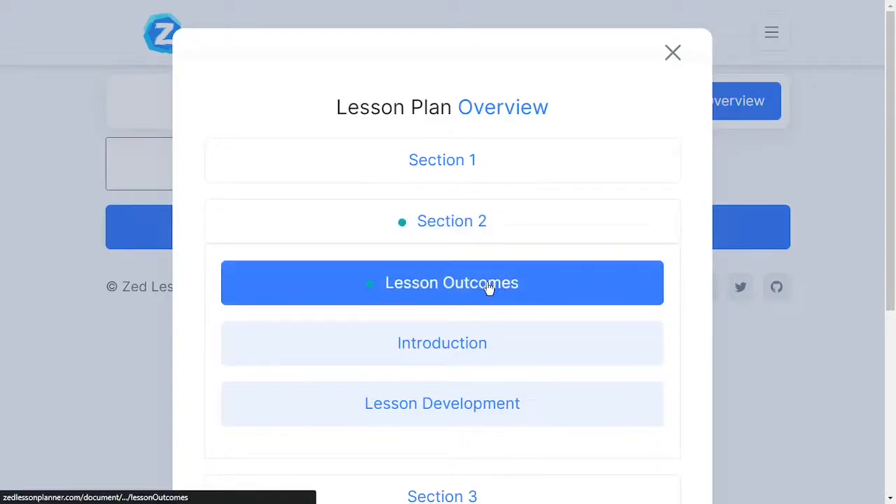
pyautogui.click(494, 420)
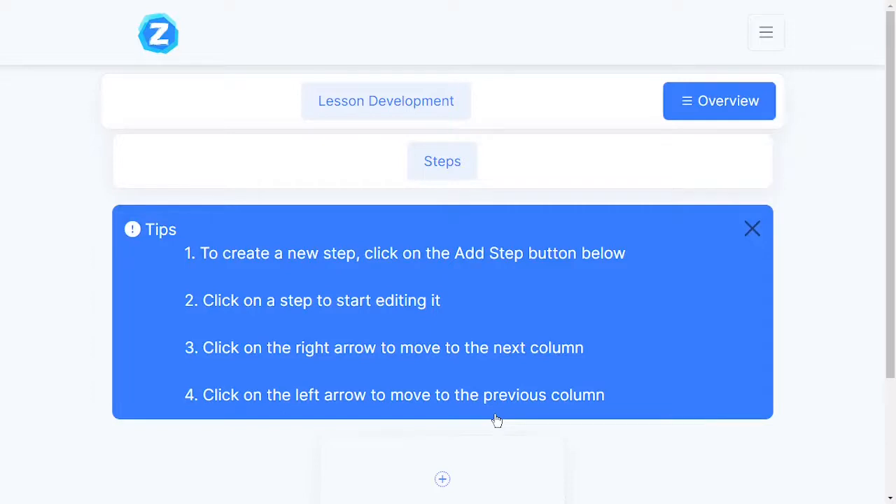
pyautogui.scroll(-2, 496, 421)
pyautogui.scroll(2, 496, 420)
# Preview the lesson plan again and examine the columns of the Lesson Development table
pyautogui.click(709, 108)
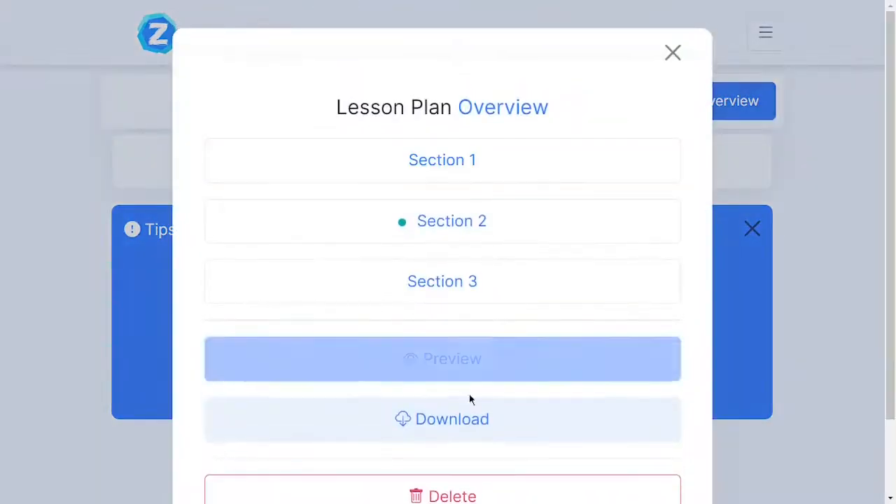
pyautogui.click(511, 366)
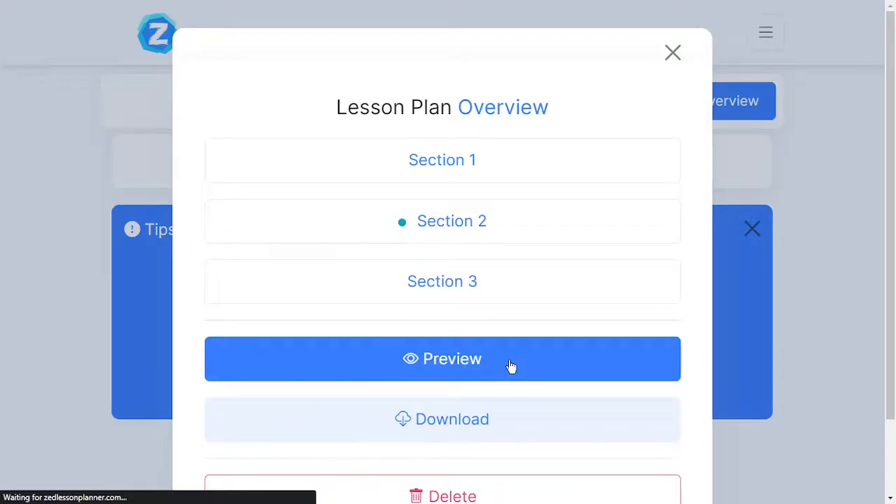
pyautogui.scroll(-10, 386, 335)
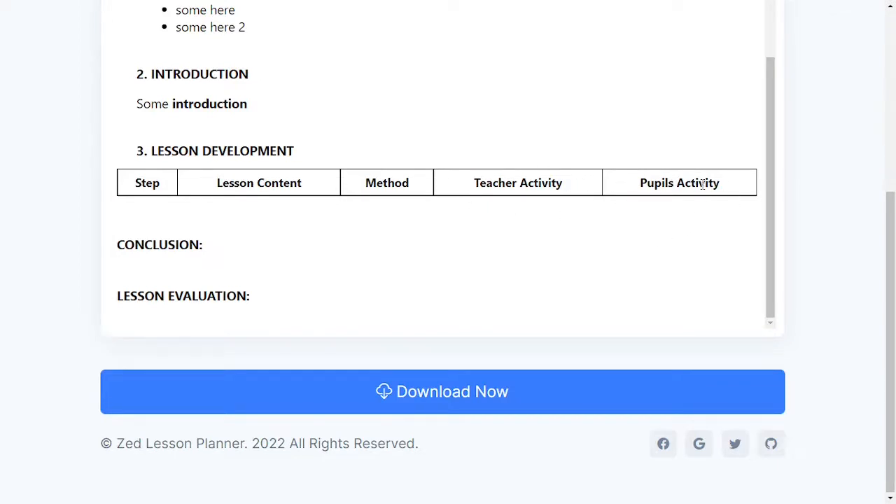
pyautogui.scroll(1, 567, 222)
pyautogui.scroll(1, 568, 222)
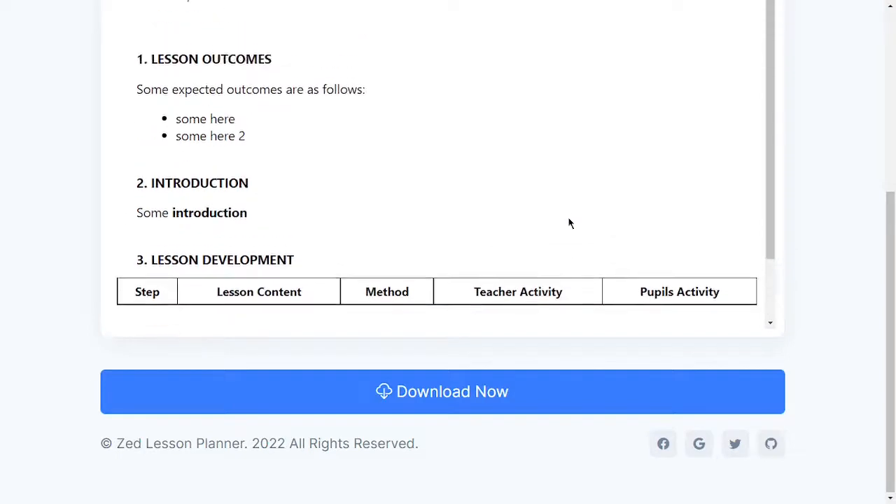
pyautogui.scroll(-1, 568, 222)
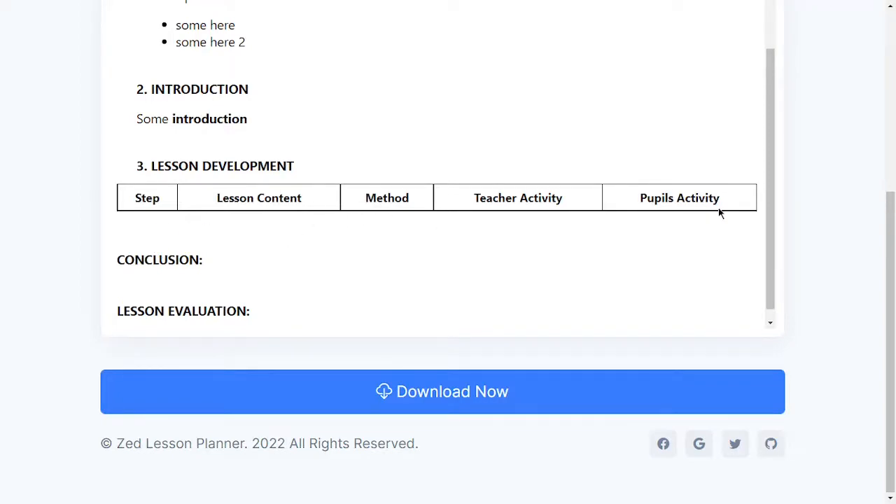
pyautogui.scroll(6, 719, 210)
pyautogui.scroll(4, 718, 213)
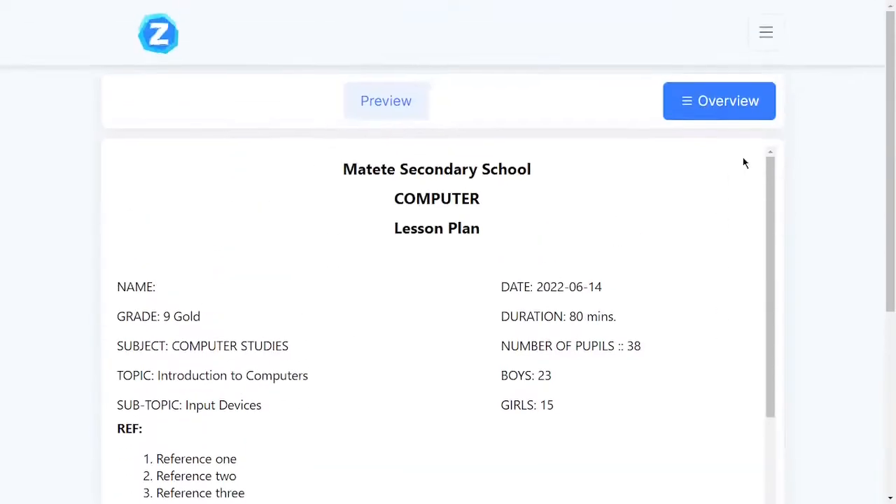
# Reopen the Lesson Development page in Section 2 from the lesson plan overview
pyautogui.click(750, 110)
pyautogui.click(462, 231)
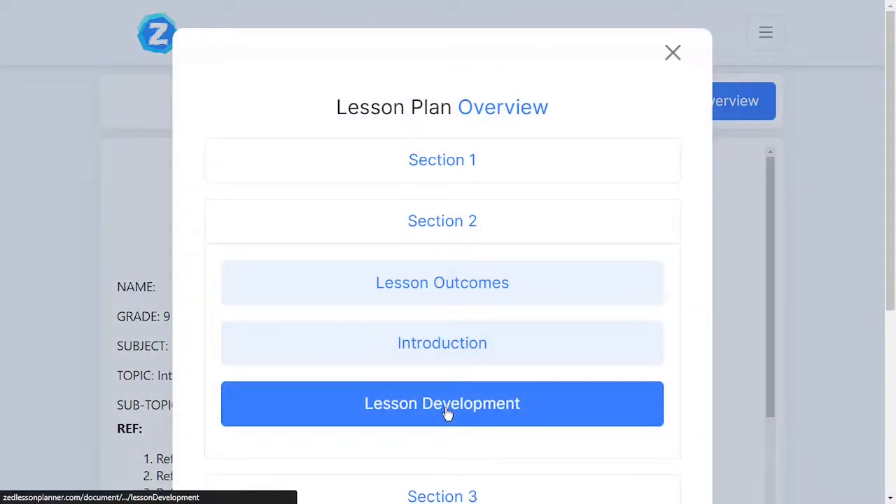
pyautogui.click(447, 411)
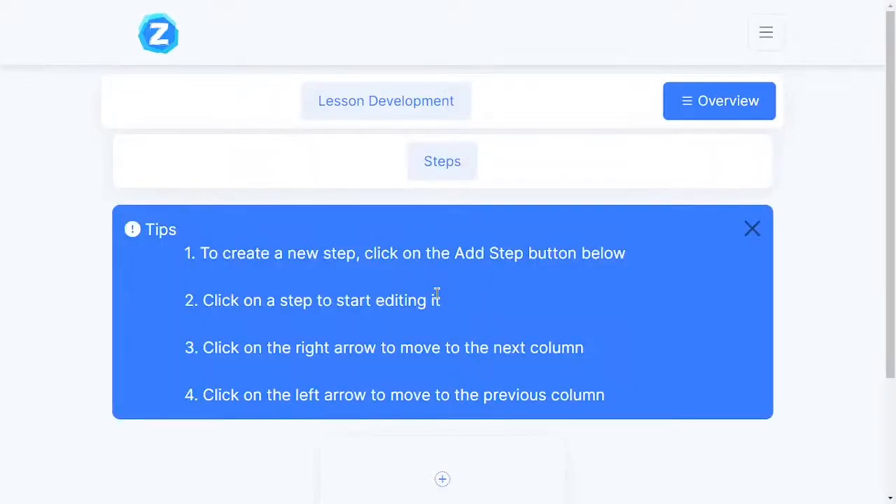
# Add a first lesson development step with a duration of 10 minutes
pyautogui.scroll(-1, 436, 293)
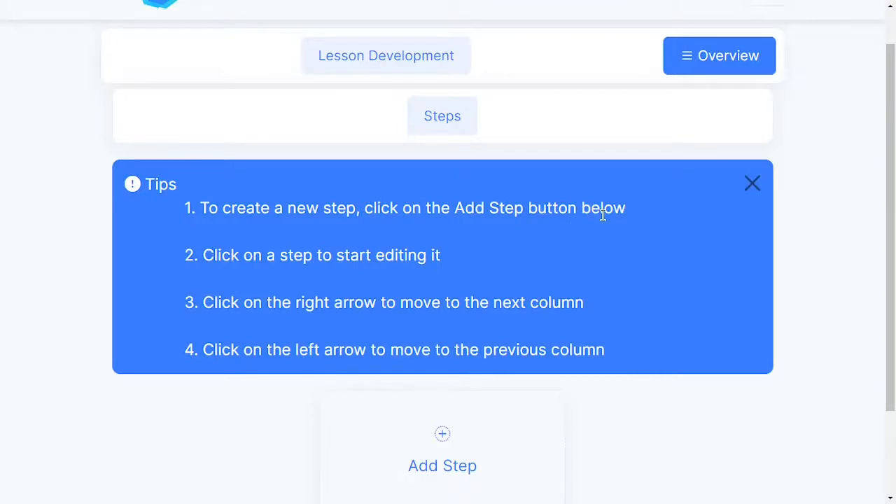
pyautogui.scroll(-2, 793, 285)
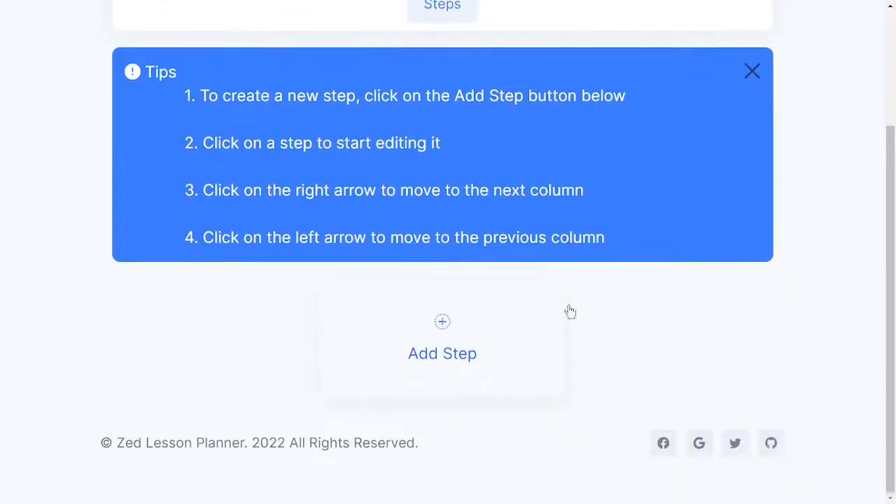
pyautogui.click(444, 326)
pyautogui.scroll(-2, 446, 329)
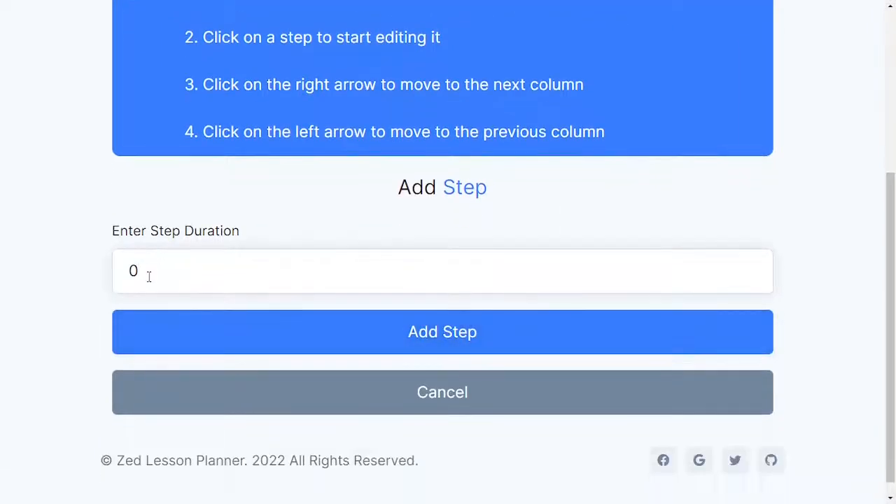
pyautogui.click(149, 277)
pyautogui.press('BackSpace')
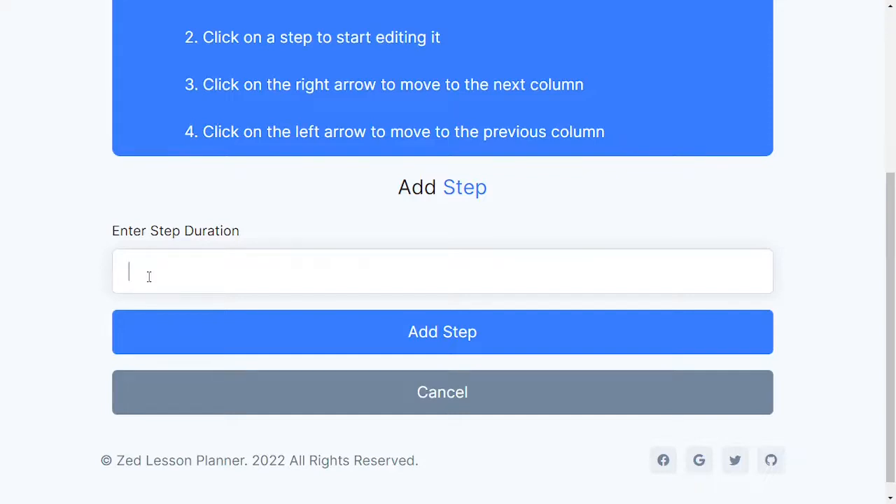
pyautogui.write('10')
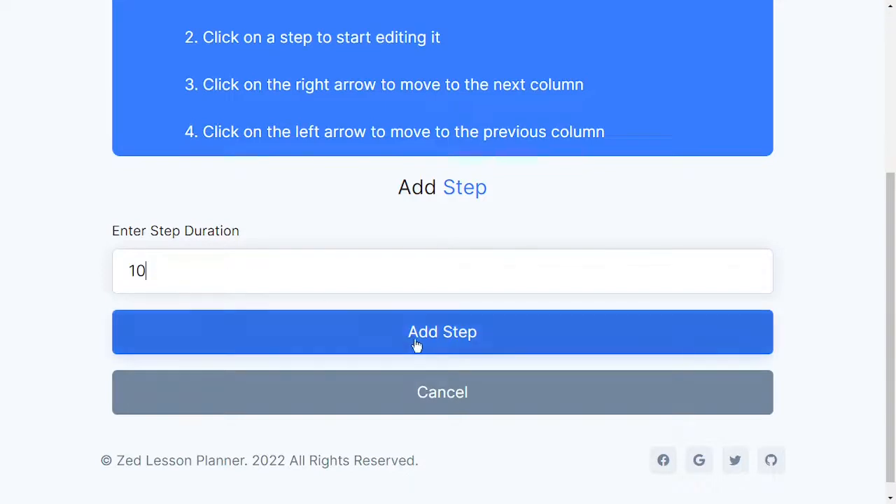
pyautogui.click(437, 341)
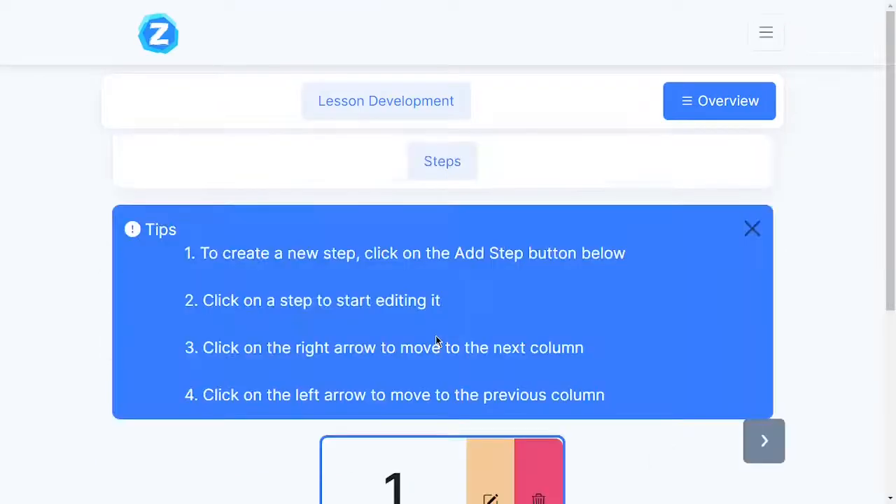
# Add a second lesson development step with a duration of 20 minutes
pyautogui.scroll(-2, 435, 341)
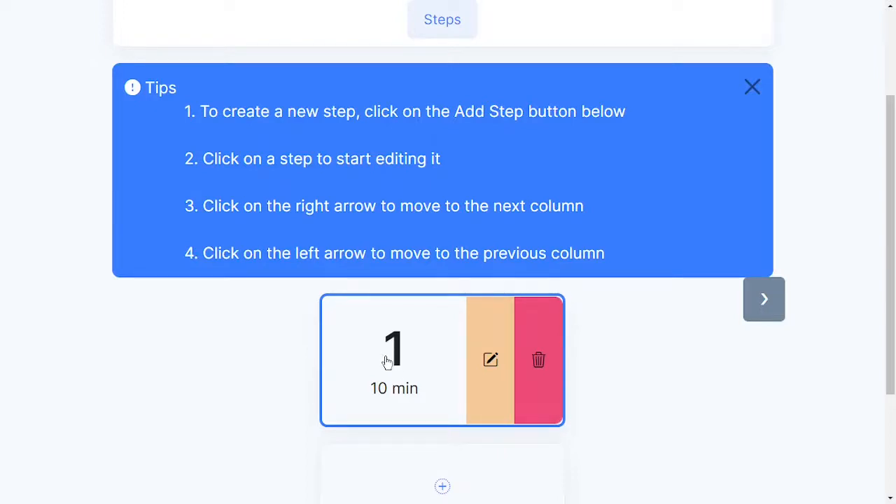
pyautogui.scroll(-2, 387, 361)
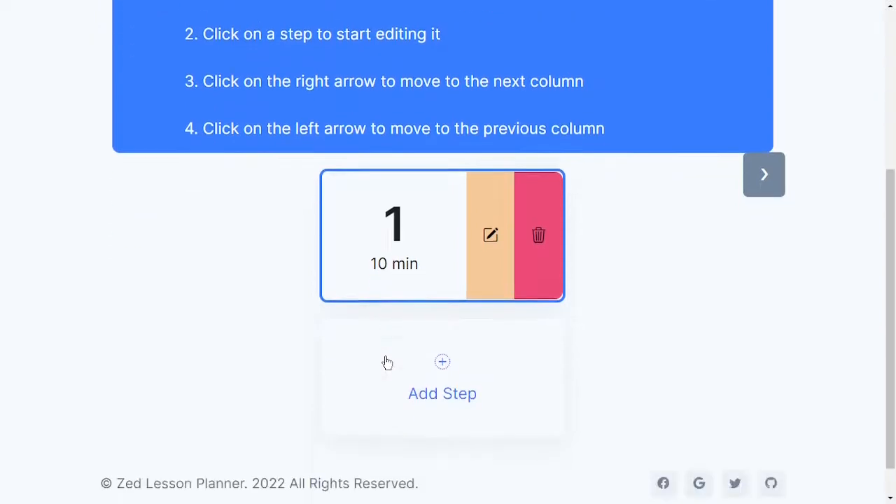
pyautogui.click(443, 354)
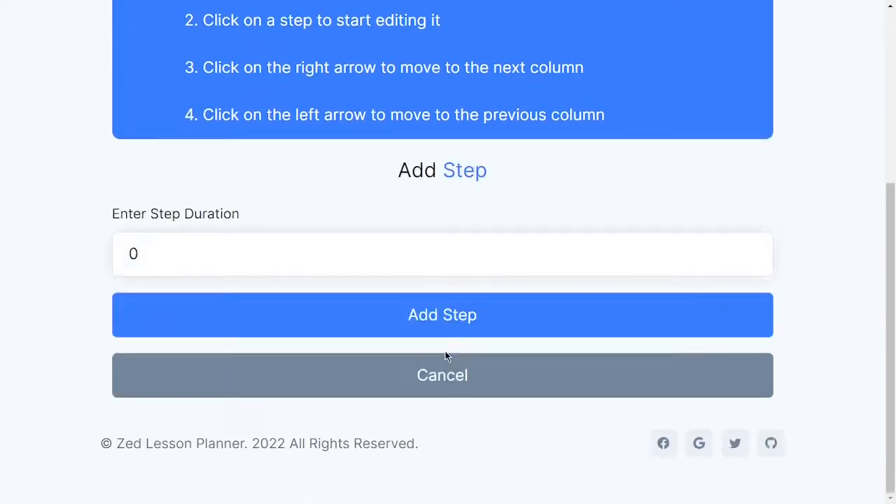
pyautogui.press('BackSpace')
pyautogui.write('20')
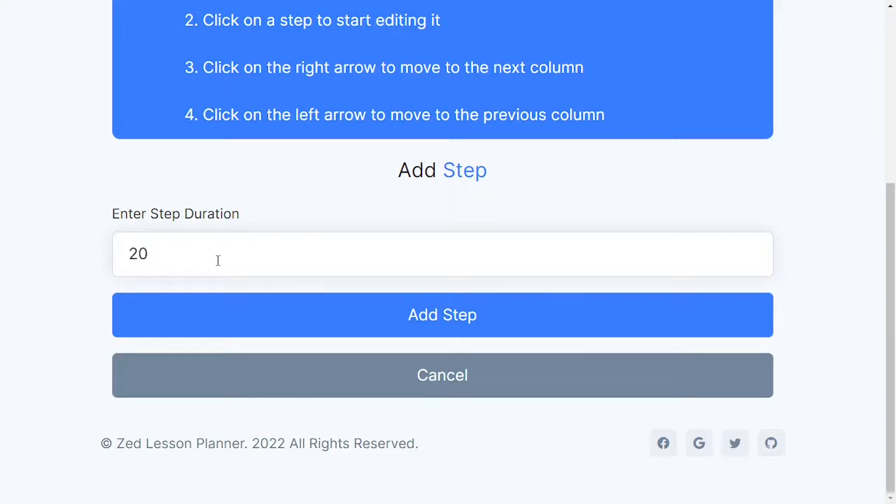
pyautogui.click(376, 313)
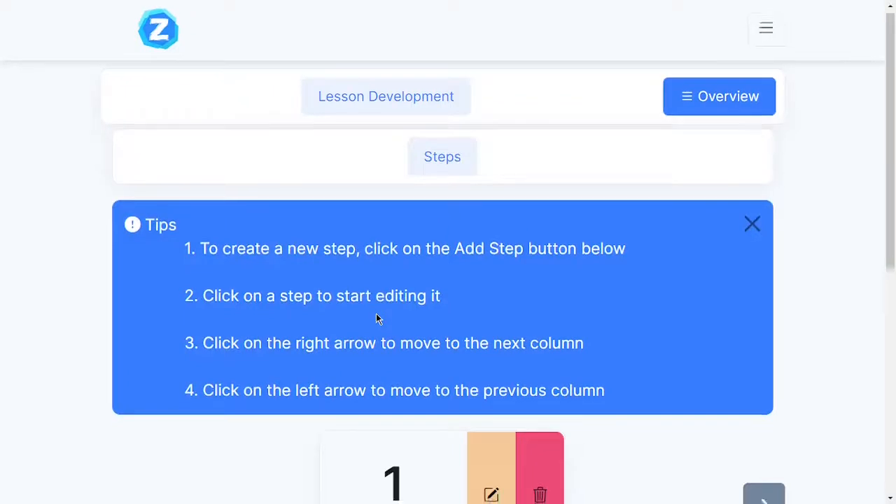
pyautogui.scroll(-3, 378, 315)
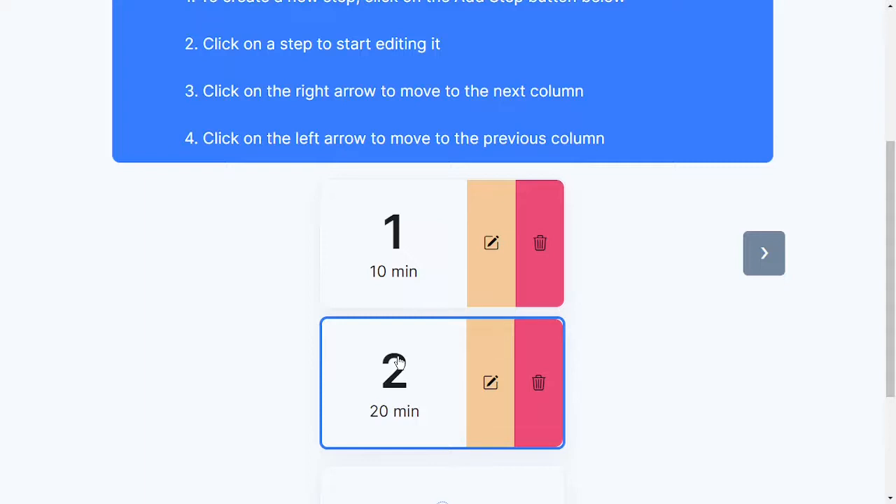
# Preview the lesson plan and check the step rows in the Lesson Development table
pyautogui.scroll(3, 648, 265)
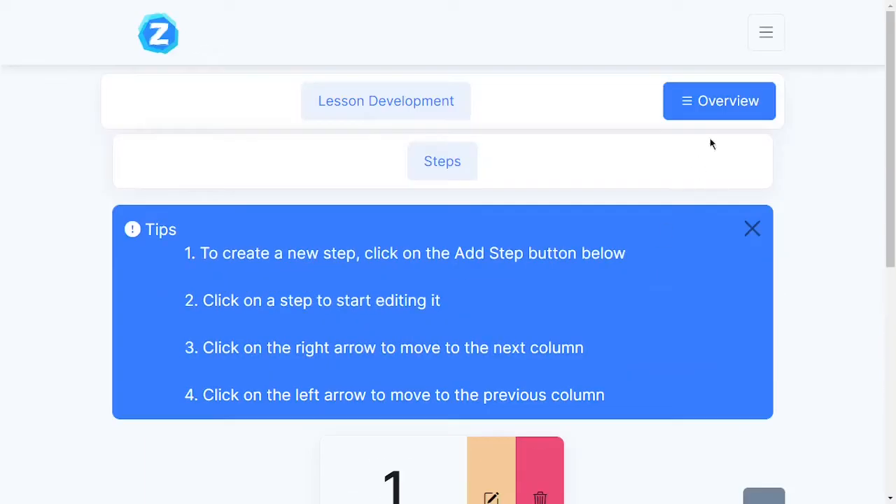
pyautogui.click(732, 112)
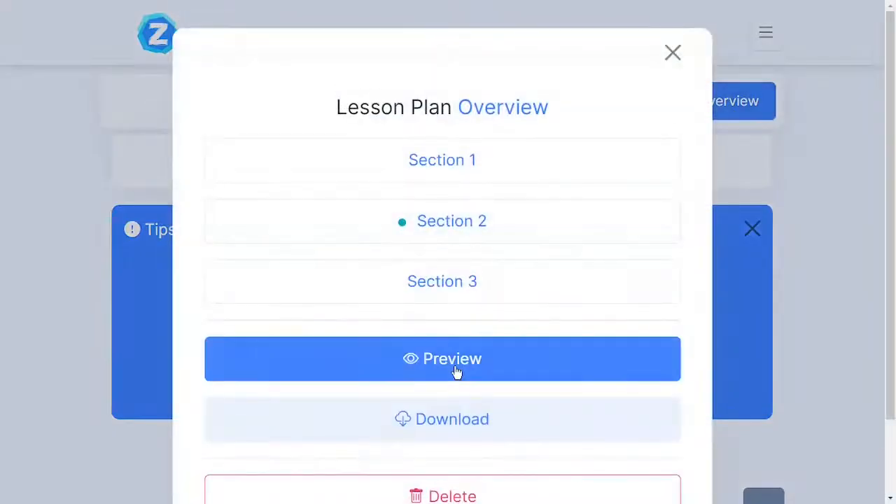
pyautogui.click(457, 371)
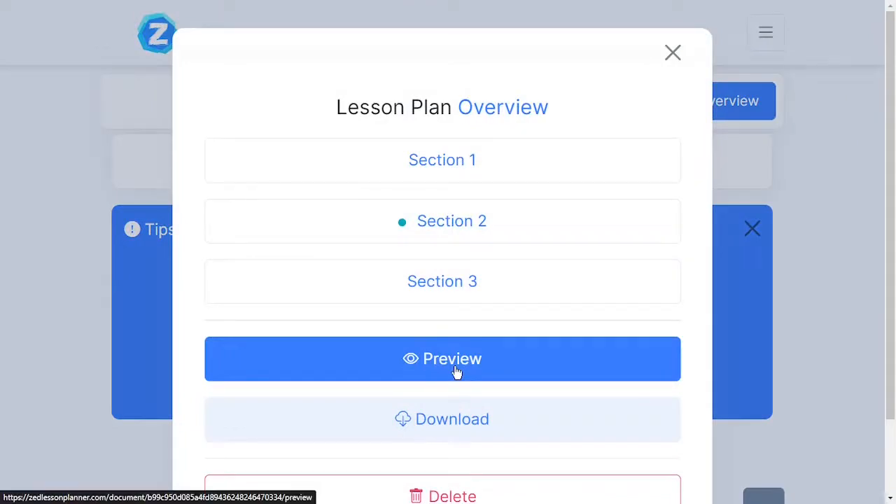
pyautogui.scroll(-5, 457, 372)
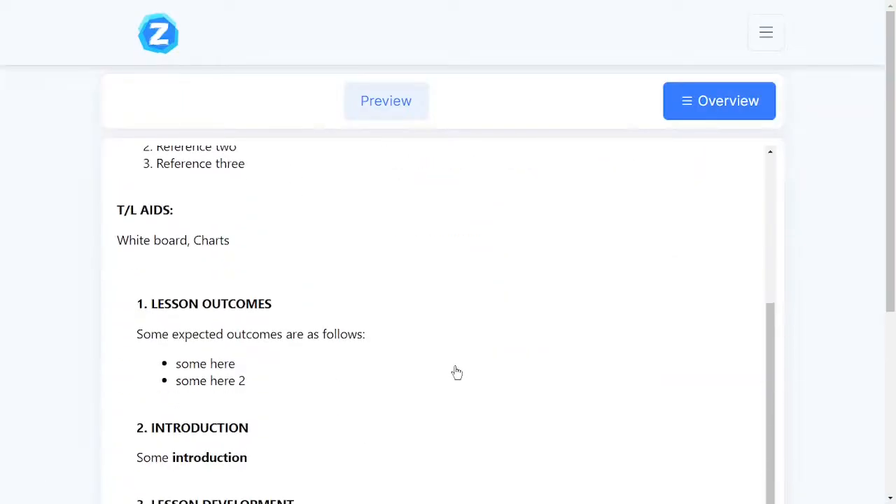
pyautogui.scroll(-6, 457, 372)
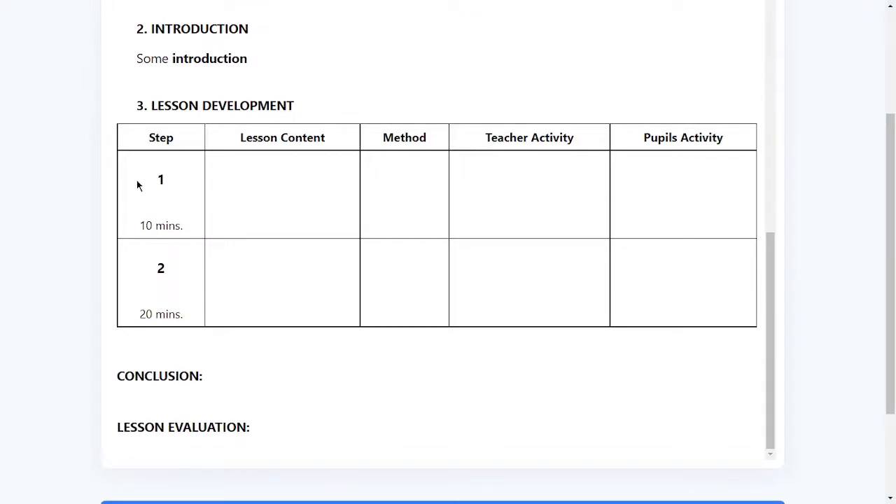
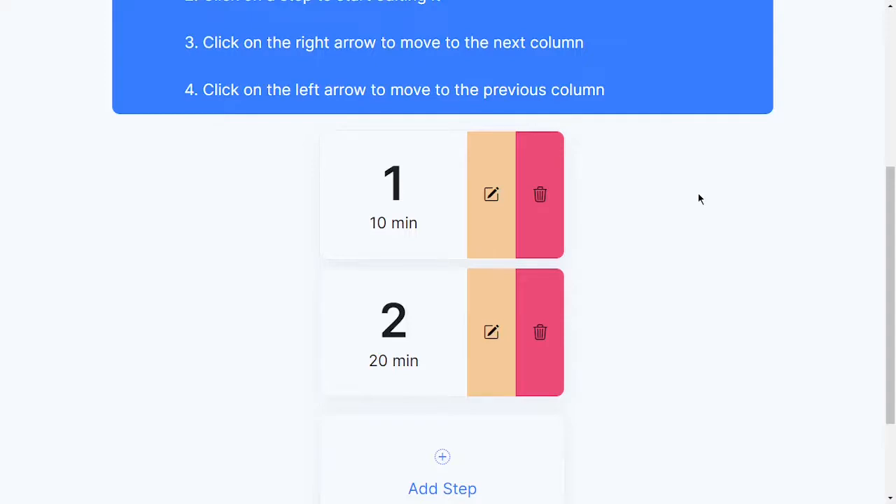
# View the Lesson Content column editor for step 1, and return to the list of steps
pyautogui.scroll(3, 698, 199)
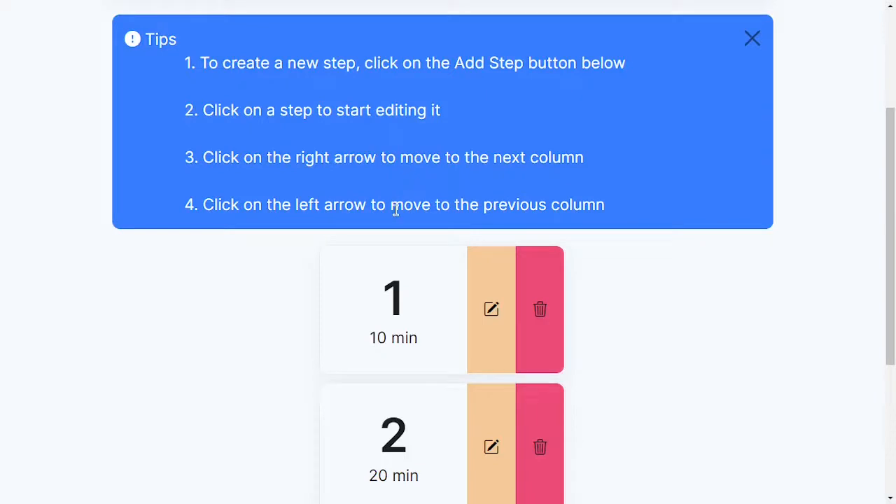
pyautogui.scroll(-1, 396, 300)
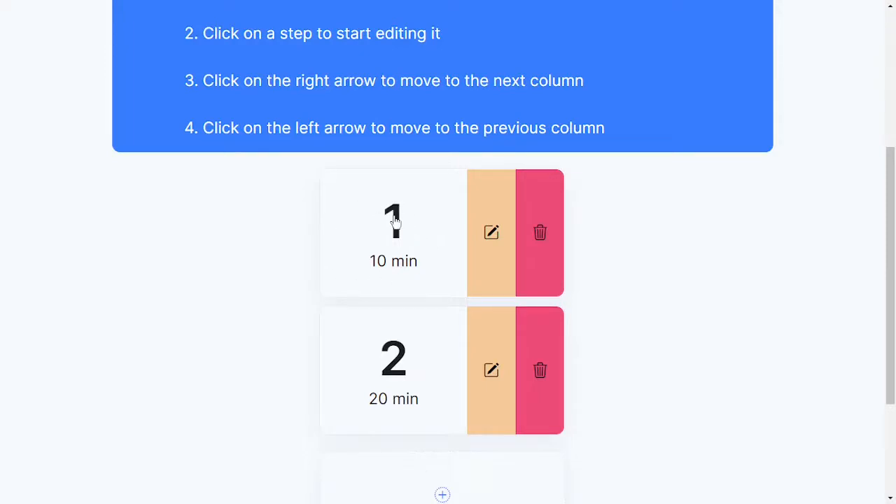
pyautogui.click(395, 221)
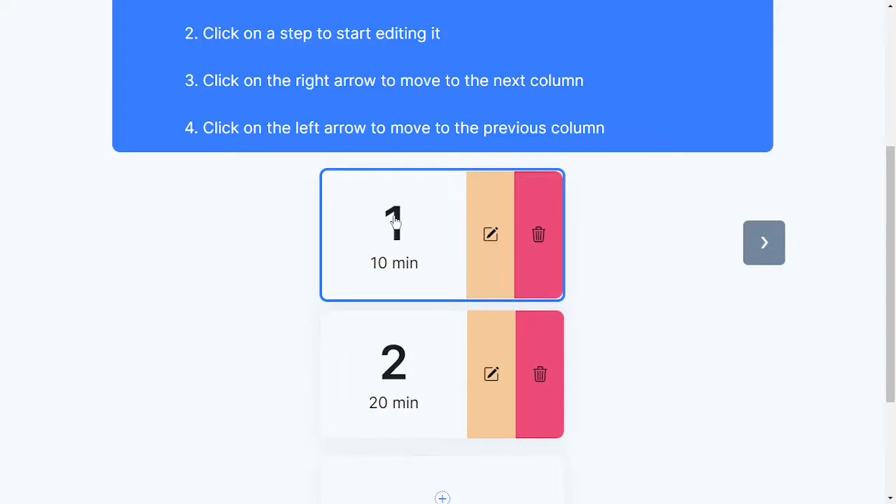
pyautogui.scroll(1, 396, 221)
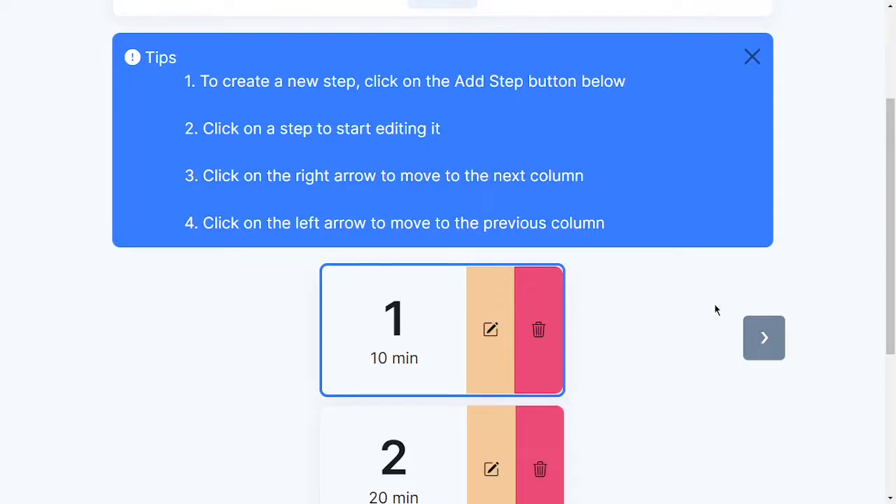
pyautogui.click(761, 338)
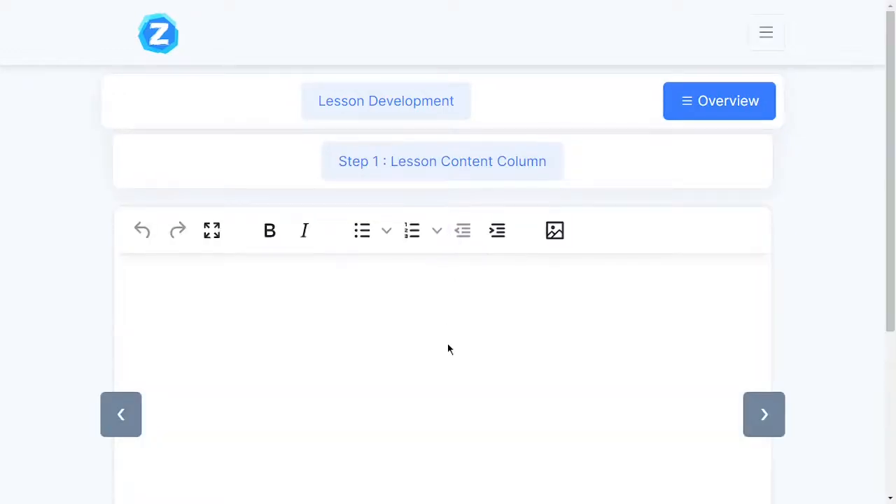
pyautogui.scroll(-2, 447, 356)
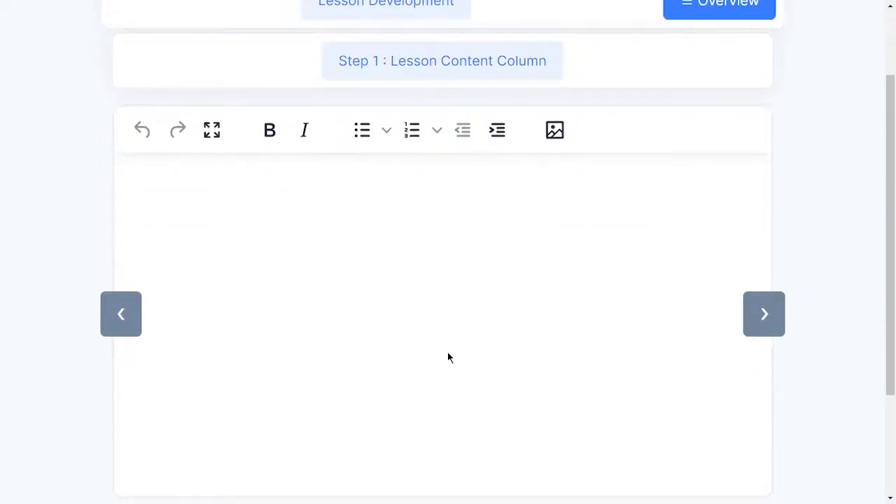
pyautogui.scroll(2, 448, 356)
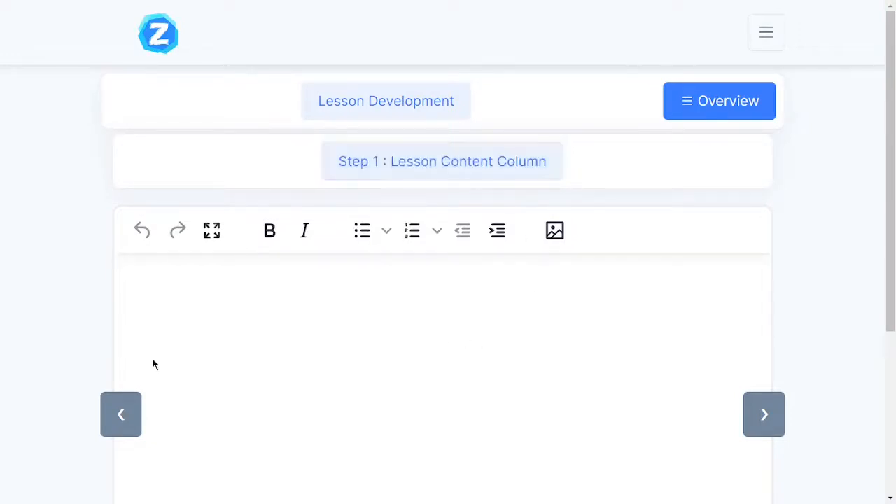
pyautogui.click(112, 424)
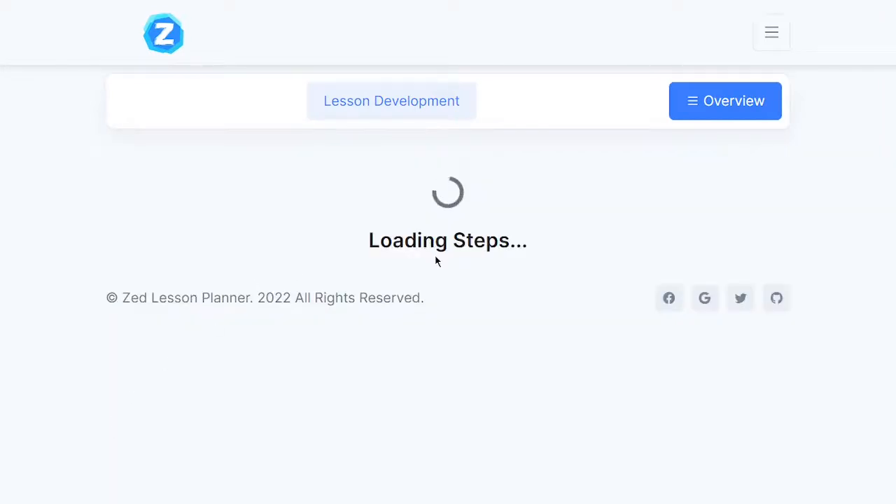
# View the Lesson Content column editor for step 2, and return to the list of steps
pyautogui.scroll(-4, 411, 329)
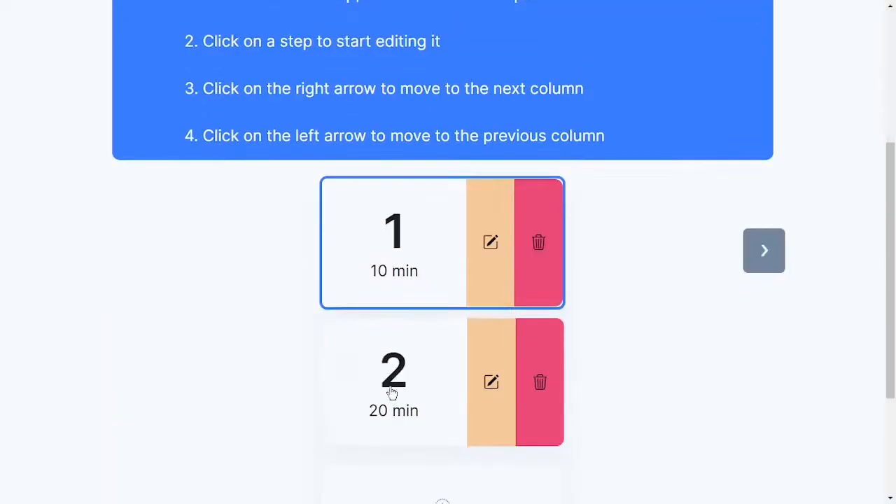
pyautogui.click(392, 393)
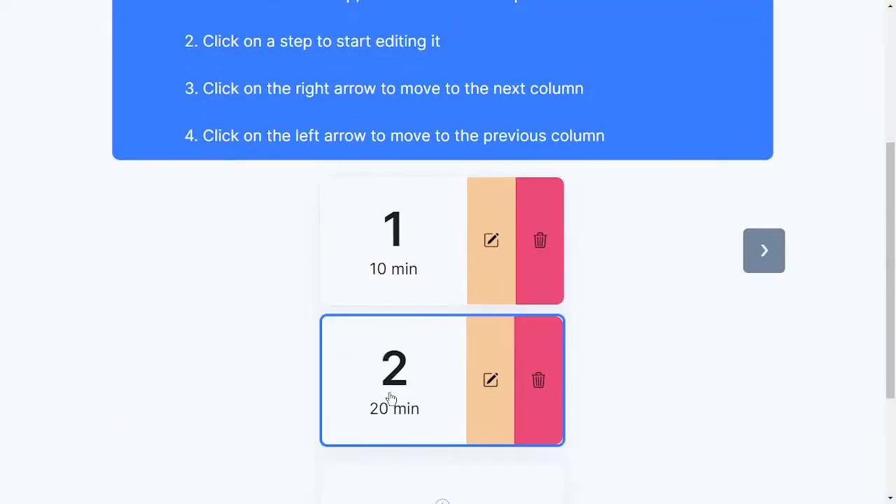
pyautogui.click(770, 245)
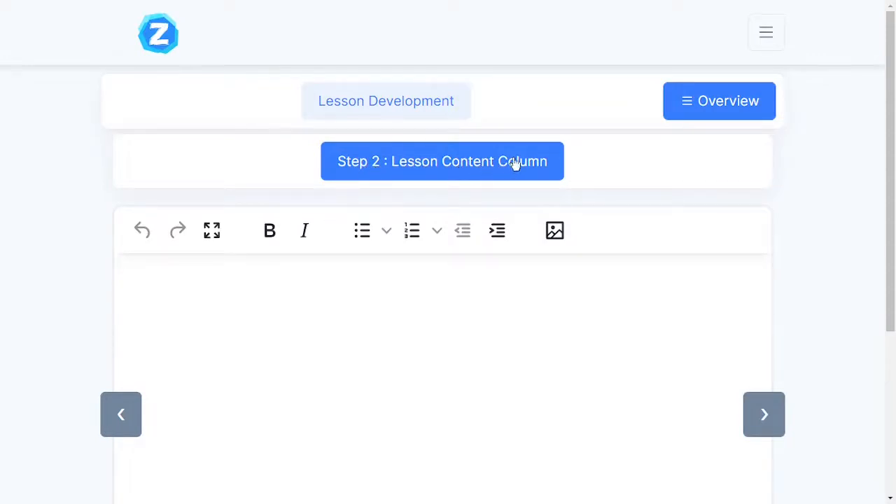
pyautogui.click(119, 414)
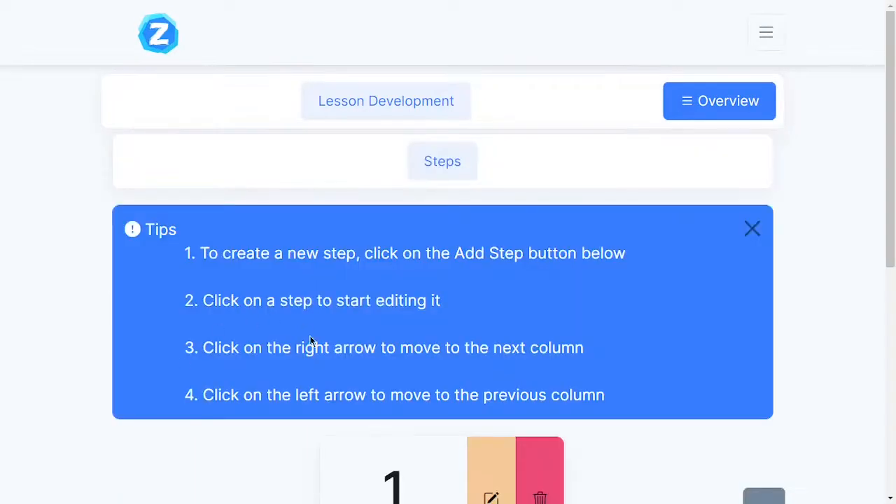
# Reopen the Lesson Content column of step 1 for editing
pyautogui.scroll(-3, 313, 342)
pyautogui.click(397, 301)
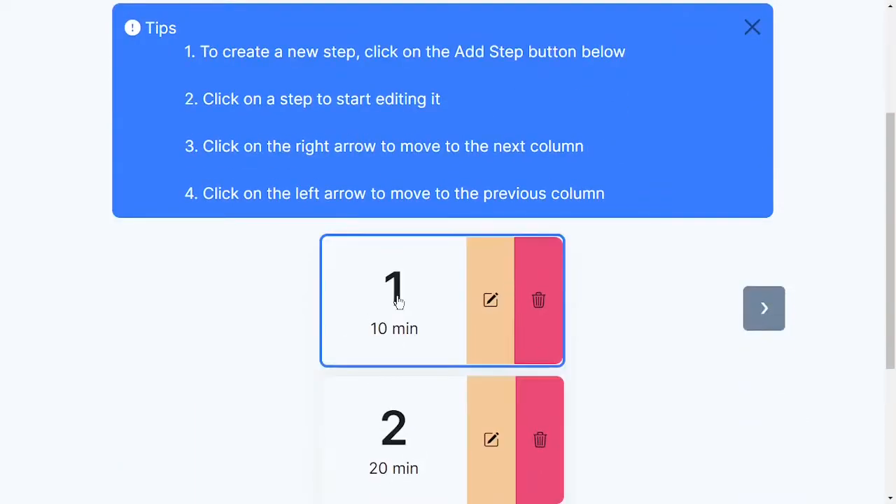
pyautogui.click(767, 309)
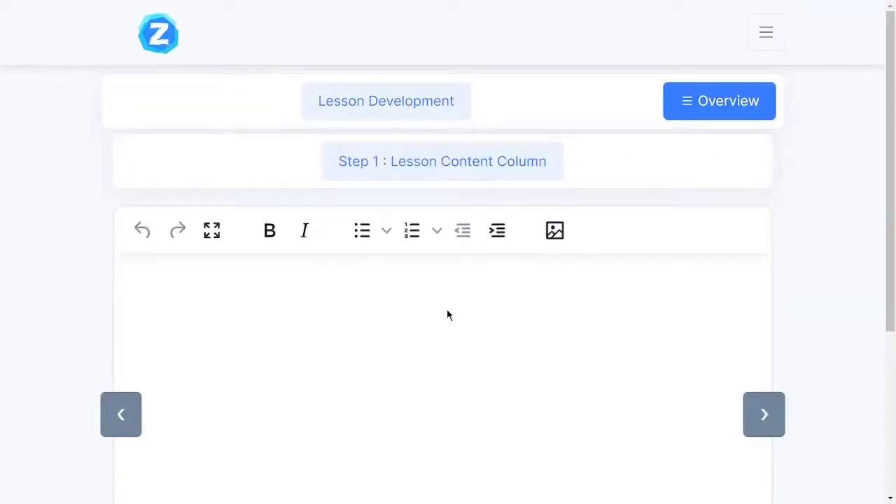
pyautogui.scroll(-1, 372, 267)
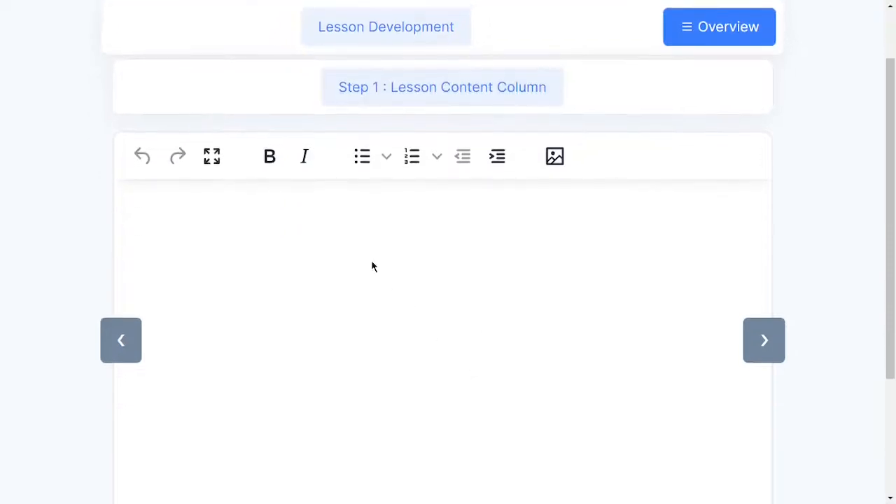
# Write "Some content for step 1, lesson content" in the Lesson Content column of step 1
pyautogui.write('Some c')
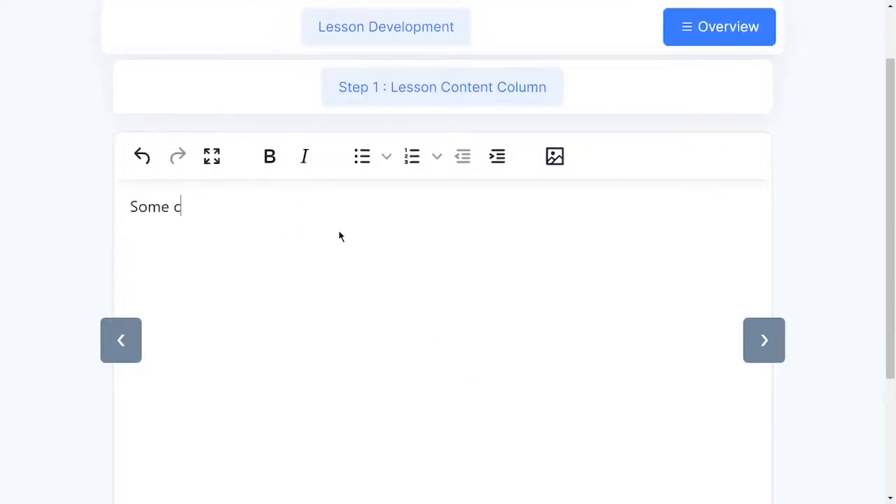
pyautogui.write('ontent ofr')
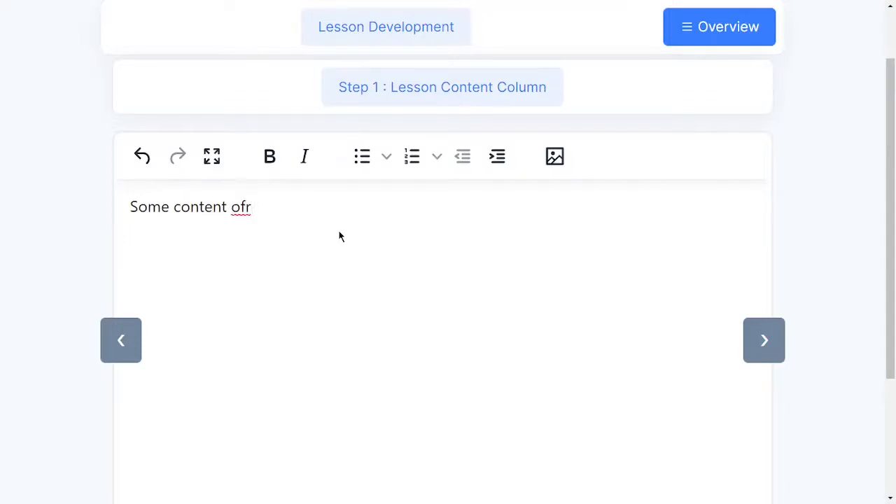
pyautogui.press('BackSpace')
pyautogui.press('BackSpace')
pyautogui.press('BackSpace')
pyautogui.write('for step 1')
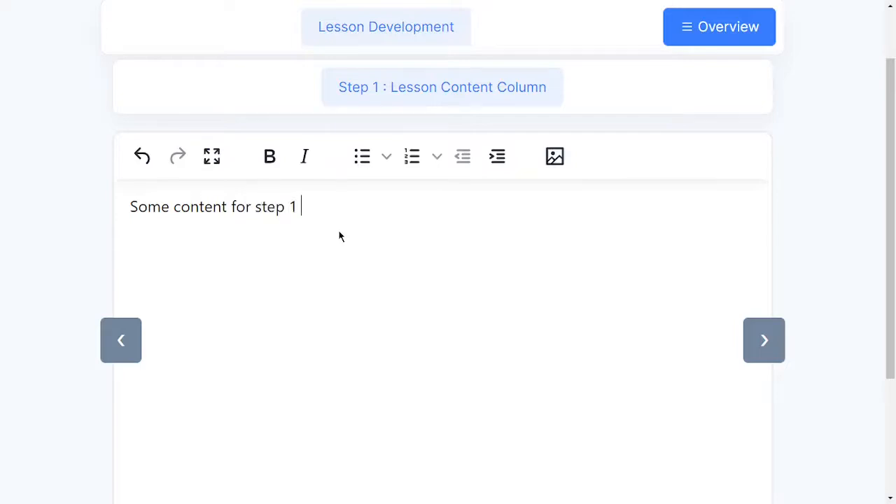
pyautogui.write(', lesson con')
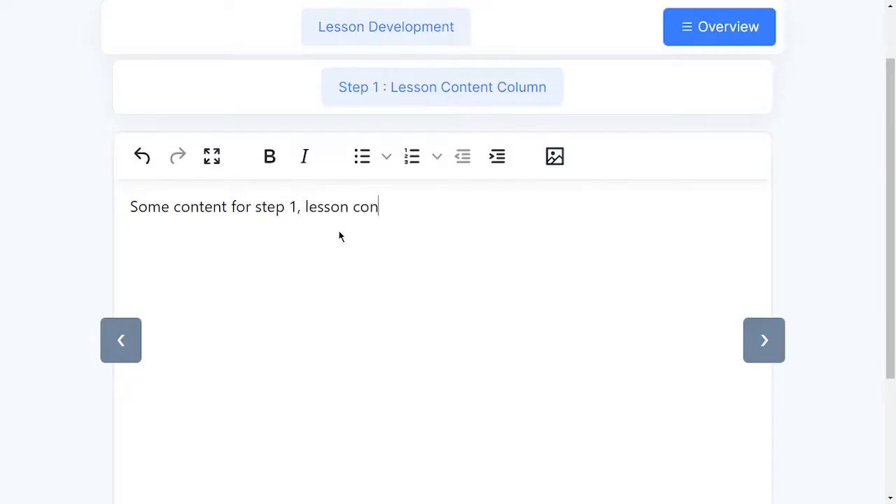
pyautogui.write('etnt')
pyautogui.press('BackSpace')
pyautogui.press('BackSpace')
pyautogui.press('BackSpace')
pyautogui.write('t')
pyautogui.press('BackSpace')
pyautogui.press('BackSpace')
pyautogui.write('tent')
# Review the text written for step 1's Lesson Content column and save it
pyautogui.scroll(-3, 406, 357)
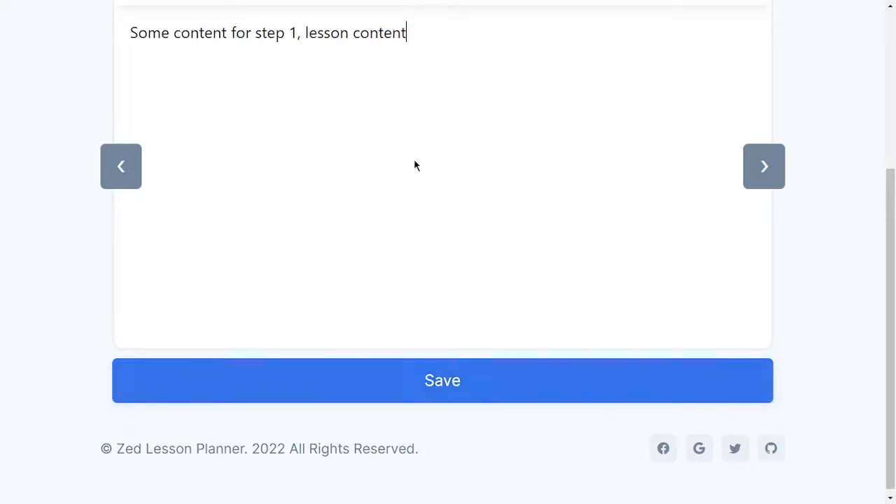
pyautogui.scroll(2, 415, 132)
pyautogui.moveTo(414, 123); pyautogui.dragTo(131, 123)
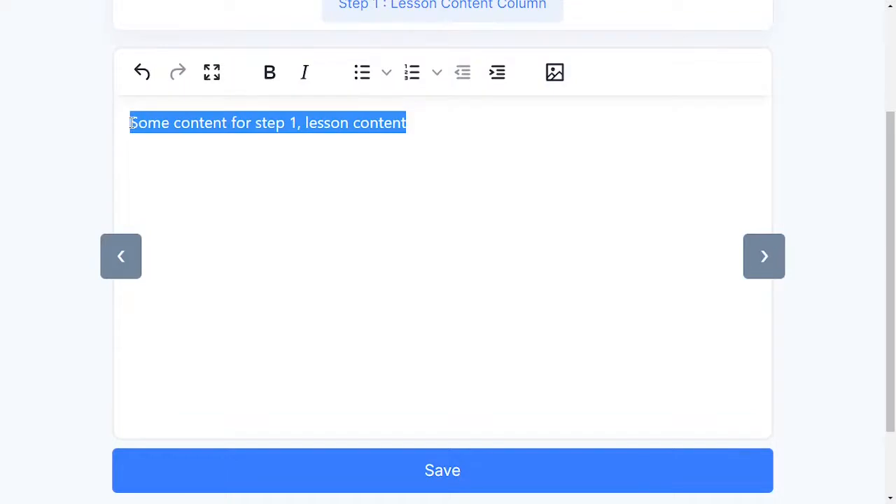
pyautogui.scroll(-1, 434, 311)
pyautogui.scroll(2, 441, 280)
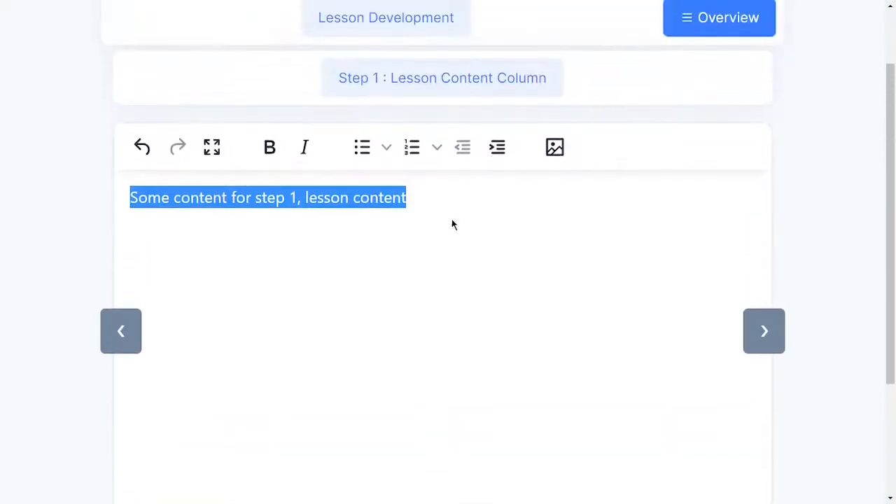
pyautogui.click(467, 191)
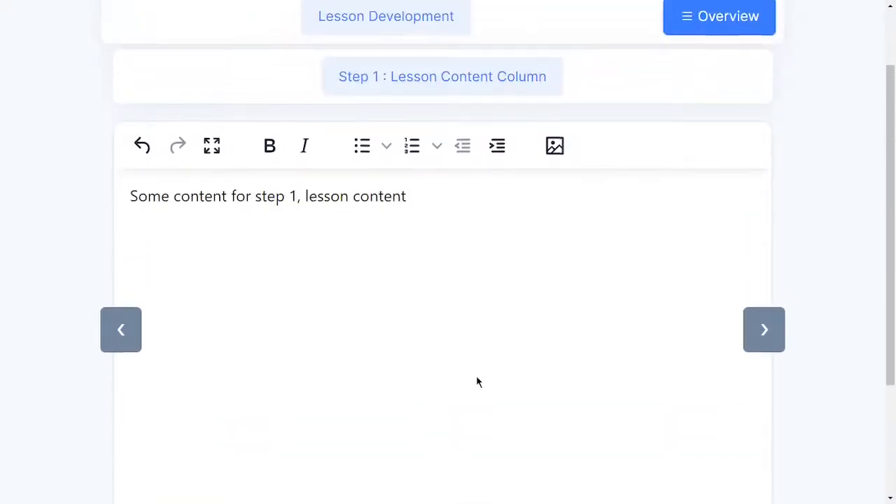
pyautogui.scroll(-3, 476, 376)
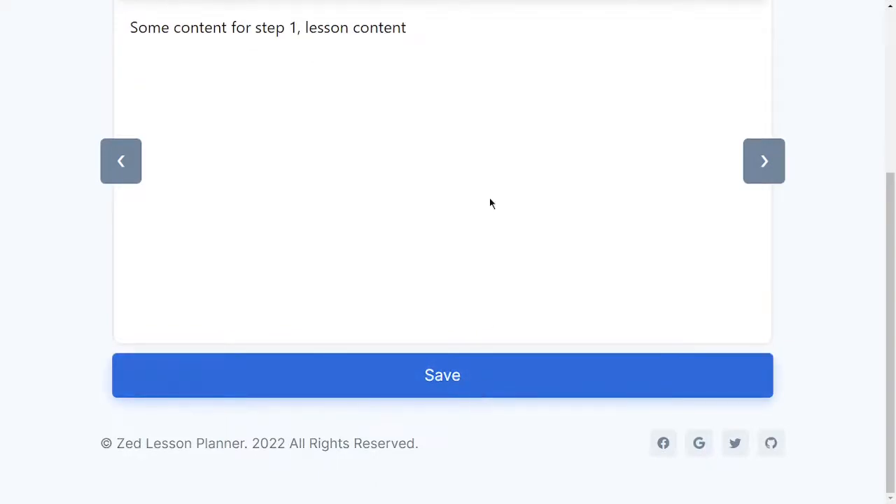
pyautogui.click(488, 378)
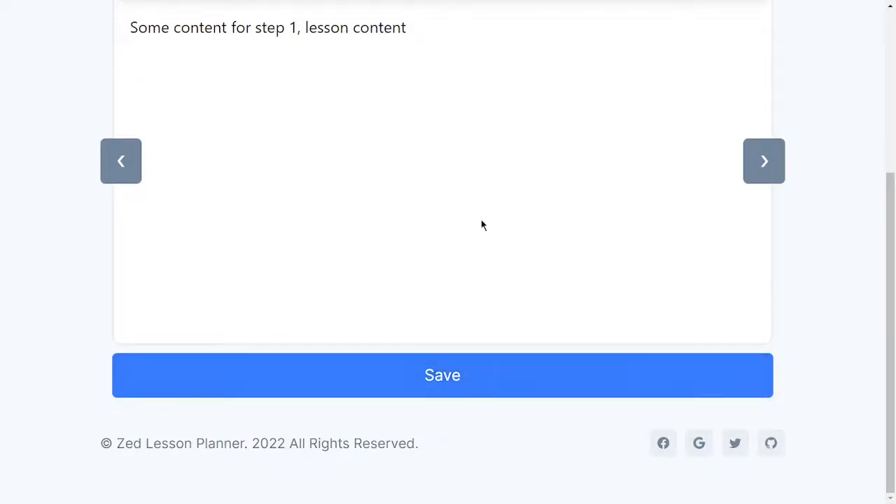
# Preview the lesson plan and check the Lesson Content cell of step 1 in the Lesson Development table
pyautogui.scroll(5, 480, 219)
pyautogui.click(732, 94)
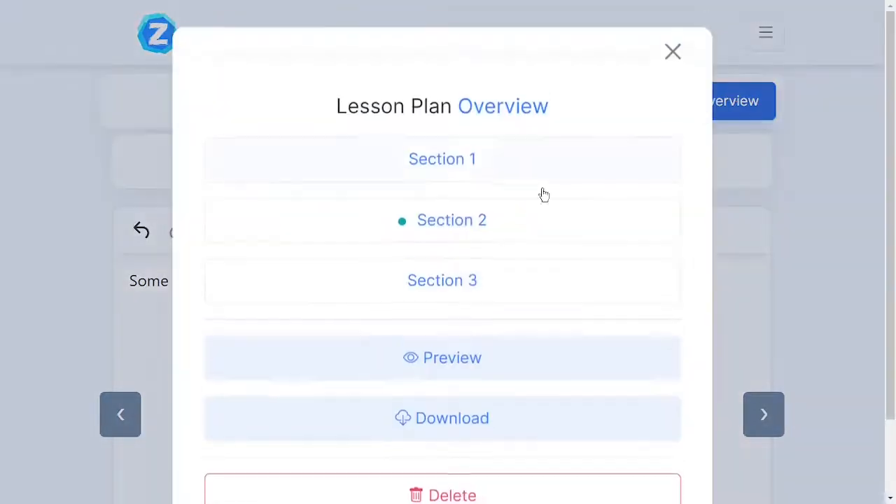
pyautogui.click(456, 362)
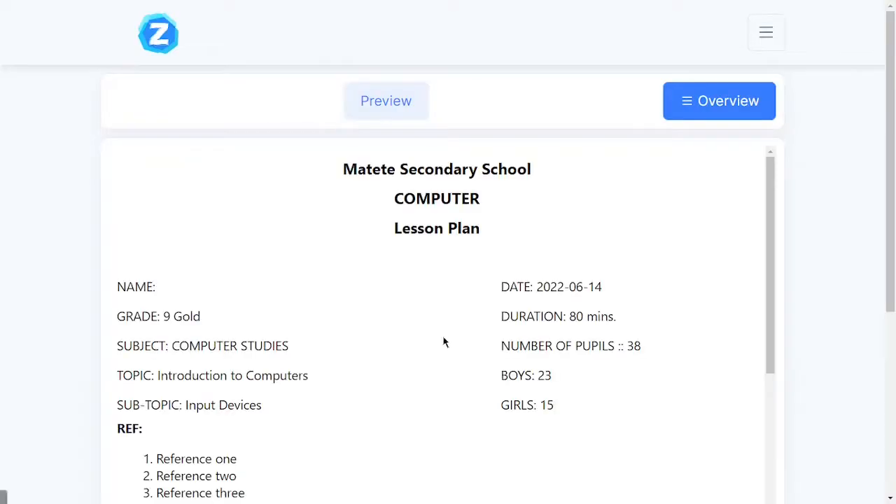
pyautogui.scroll(-8, 412, 382)
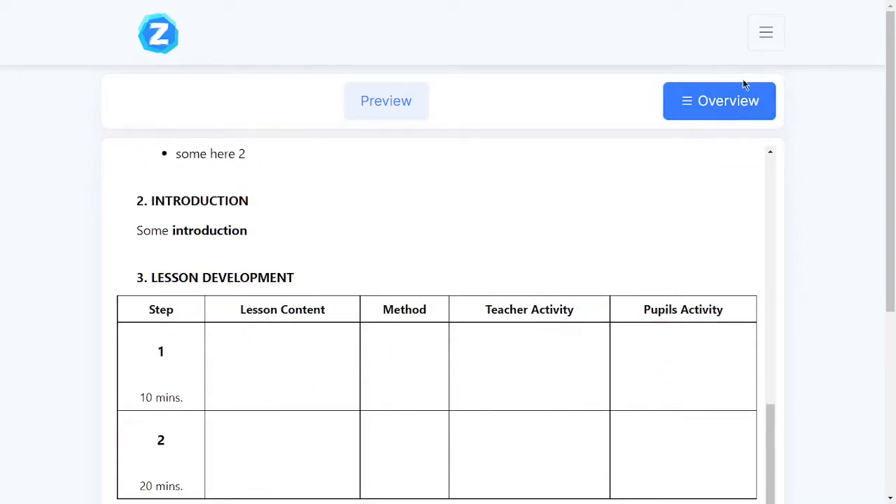
# Return to Lesson Development in Section 2 and open step 1's Lesson Content column for editing
pyautogui.click(732, 100)
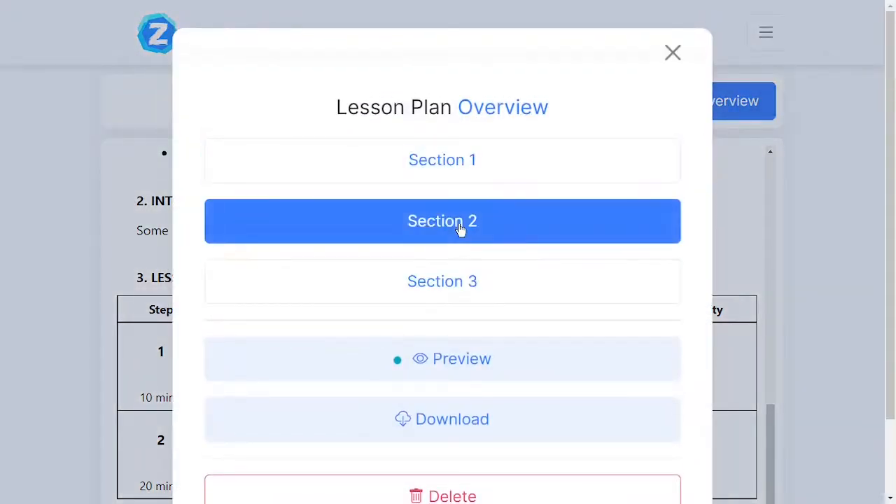
pyautogui.click(460, 229)
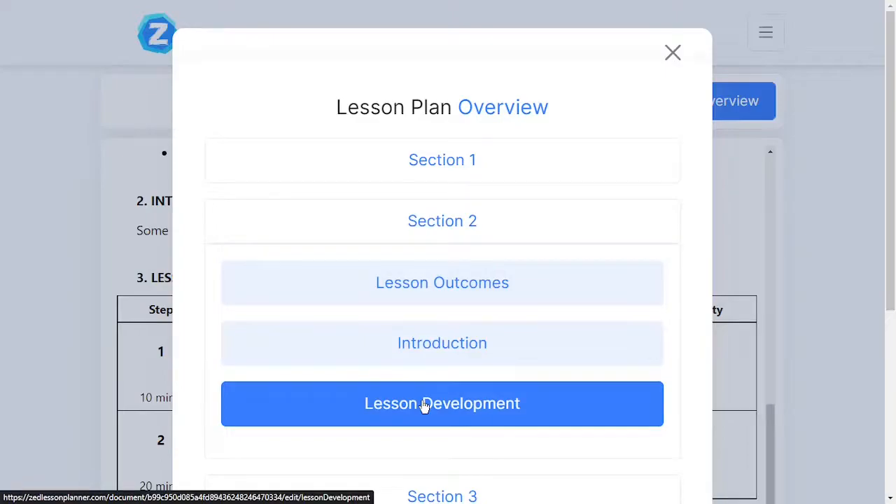
pyautogui.click(423, 406)
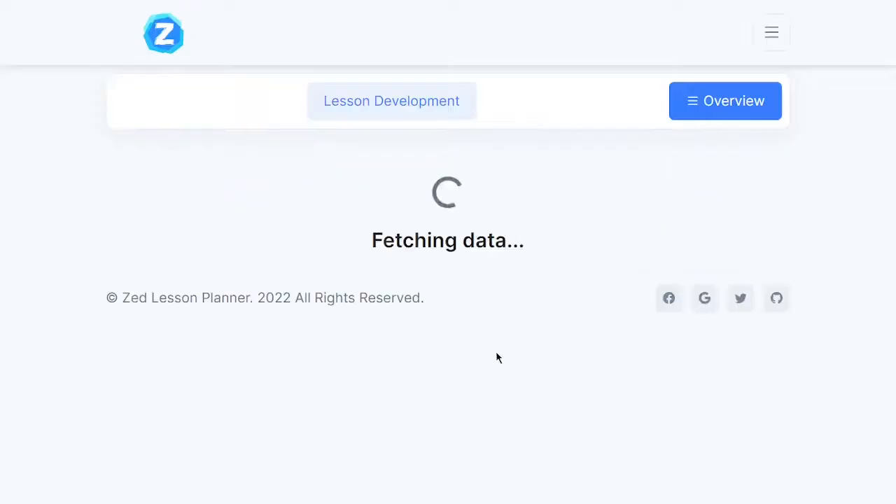
pyautogui.scroll(-3, 499, 343)
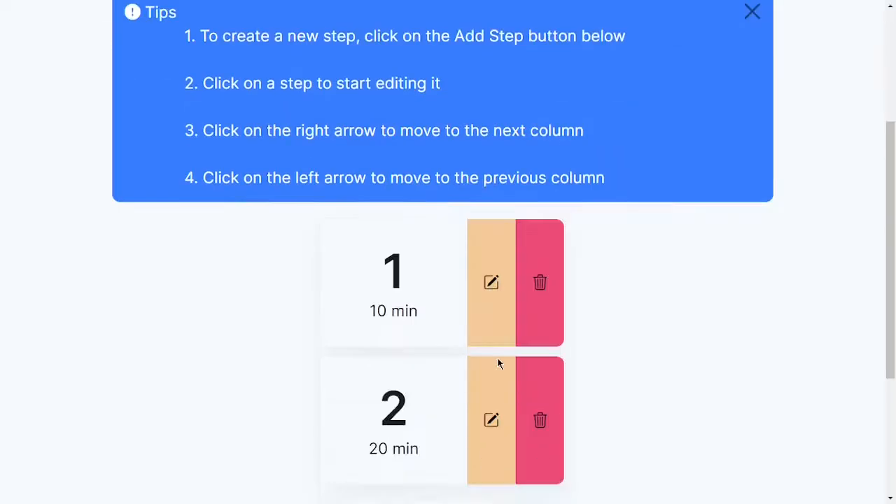
pyautogui.click(389, 262)
pyautogui.click(762, 281)
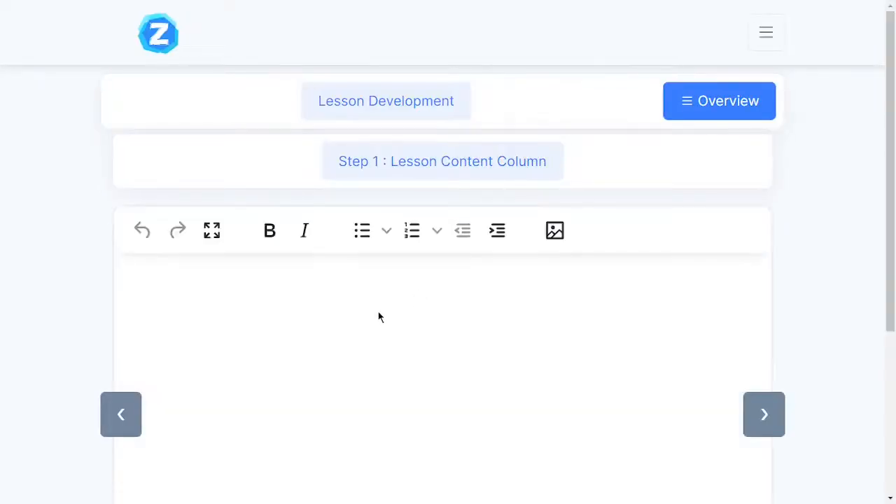
# Enter "Some content for step 1, lesson content" in step 1's Lesson Content column and save it
pyautogui.write('Some content for step 1, lesson content')
pyautogui.scroll(-5, 379, 317)
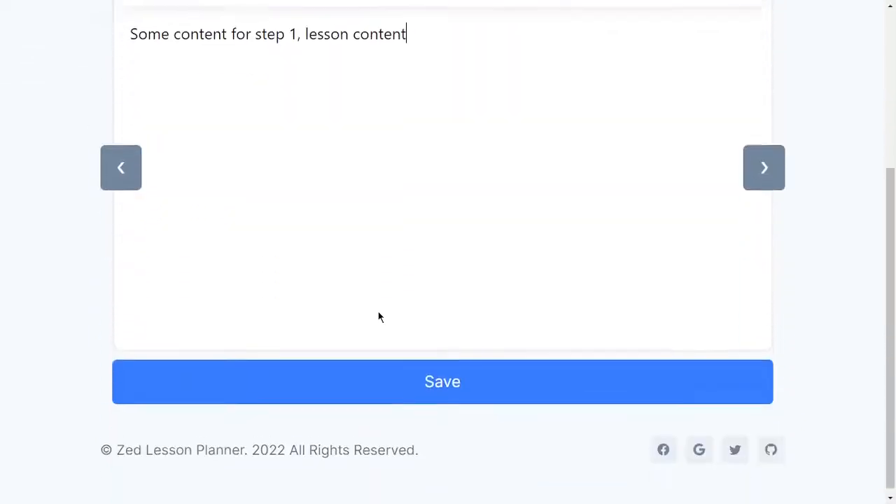
pyautogui.click(446, 378)
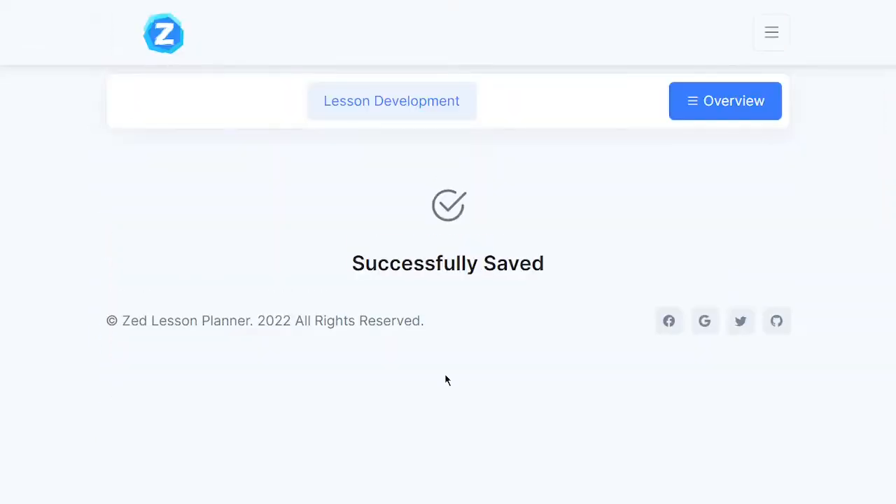
pyautogui.click(414, 106)
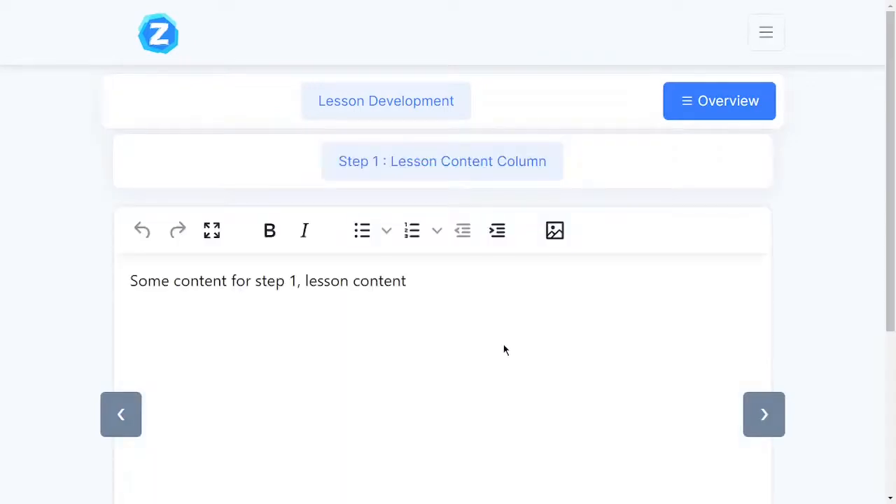
# Move on to step 1's Method column, fill it with "Some content for step 1, method column" and save it
pyautogui.scroll(-1, 644, 288)
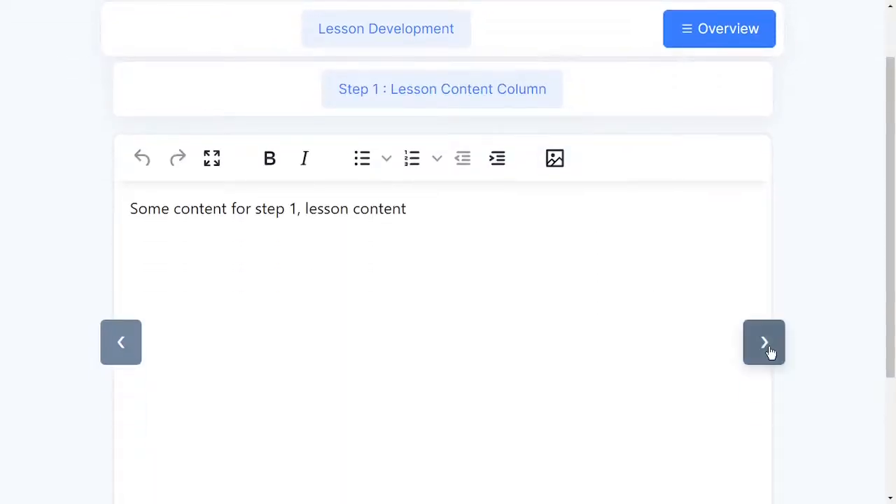
pyautogui.click(769, 349)
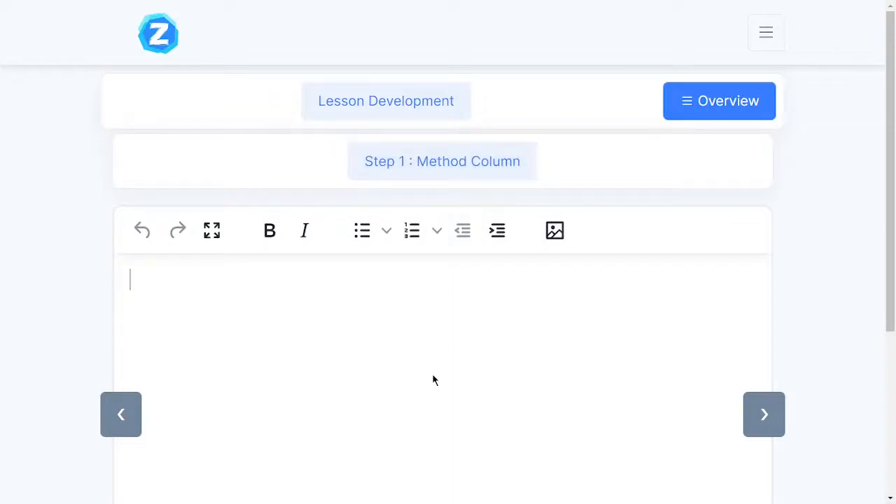
pyautogui.write('Some content for step 1, lesson content')
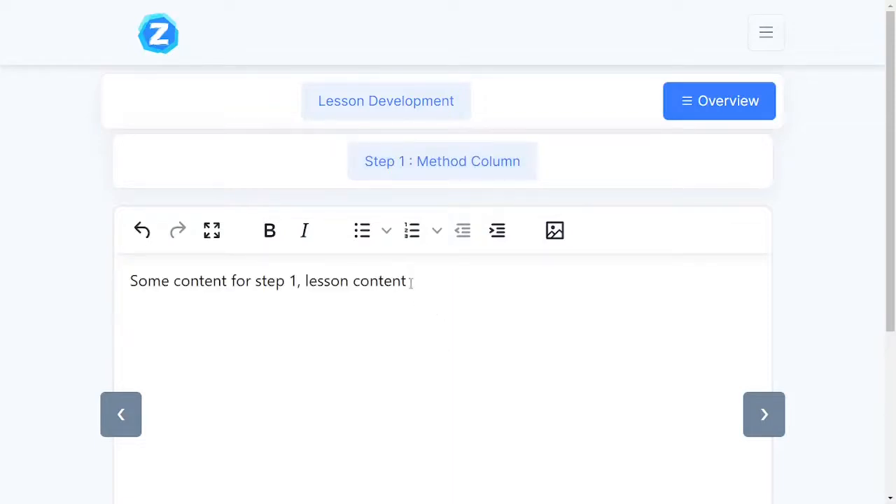
pyautogui.moveTo(410, 282); pyautogui.dragTo(305, 286)
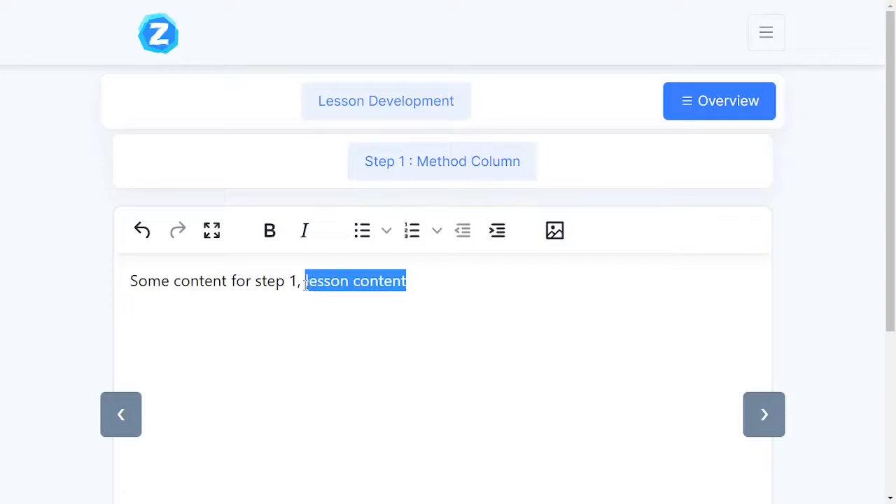
pyautogui.write('met')
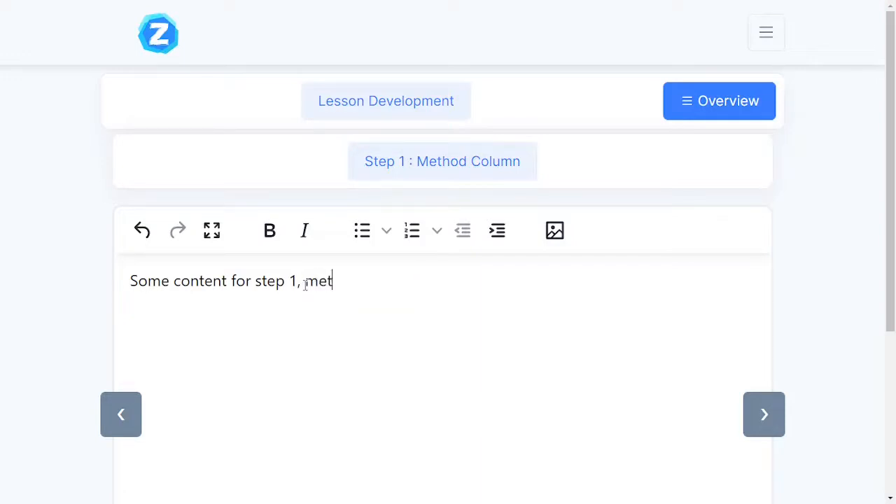
pyautogui.write('hod colum')
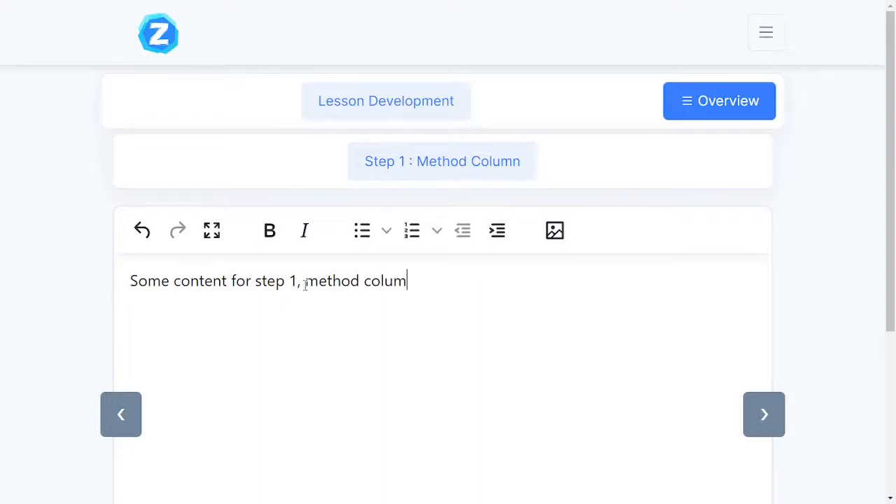
pyautogui.scroll(-3, 305, 287)
pyautogui.write('n')
pyautogui.scroll(-3, 308, 294)
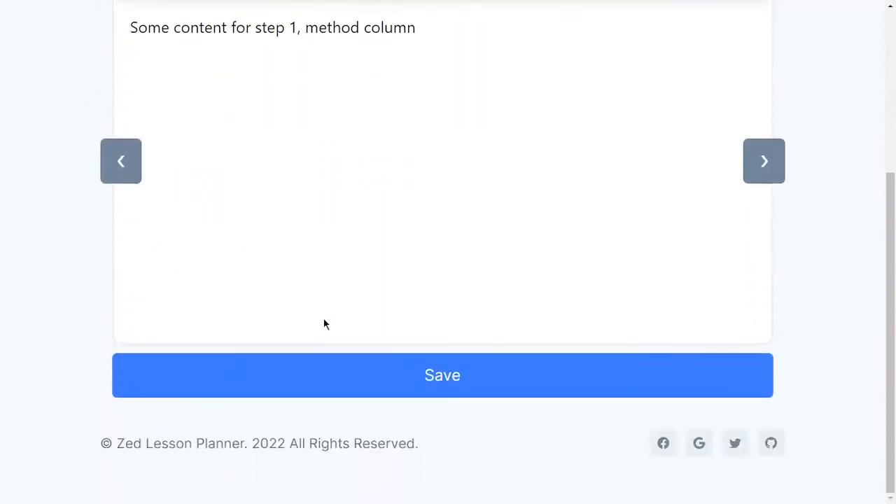
pyautogui.click(354, 378)
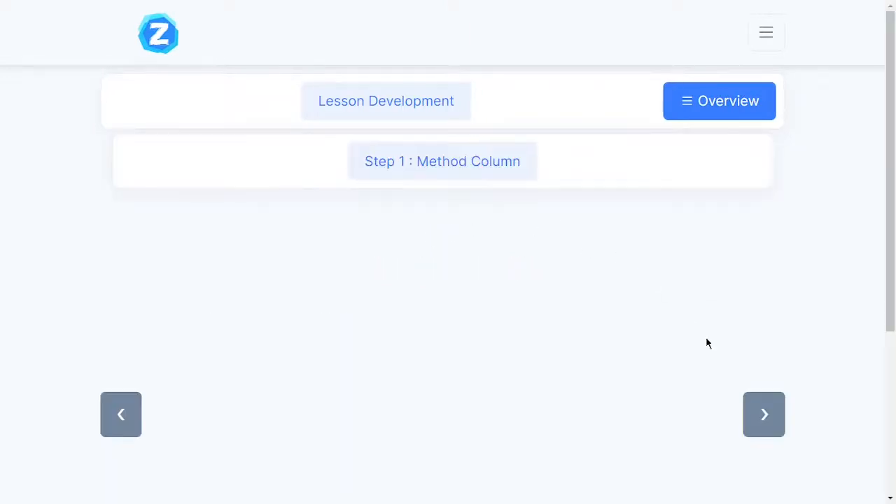
# Fill step 1's Teacher's Activity column with "Some content for step 1, teacher's activity" and save it
pyautogui.click(763, 414)
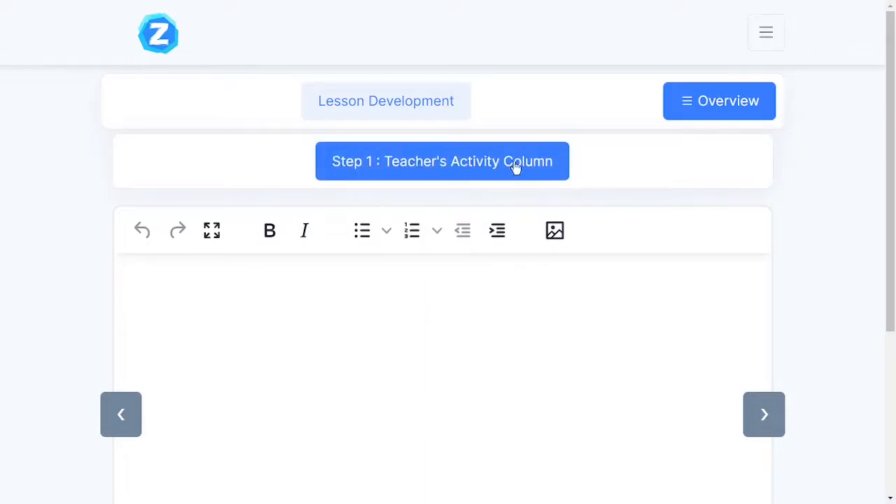
pyautogui.write('Some content for step 1, lesson content')
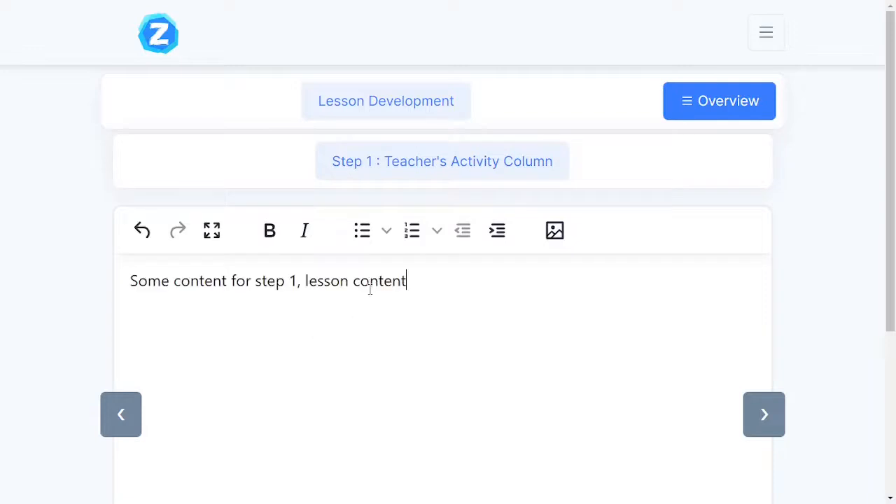
pyautogui.moveTo(426, 276); pyautogui.dragTo(304, 280)
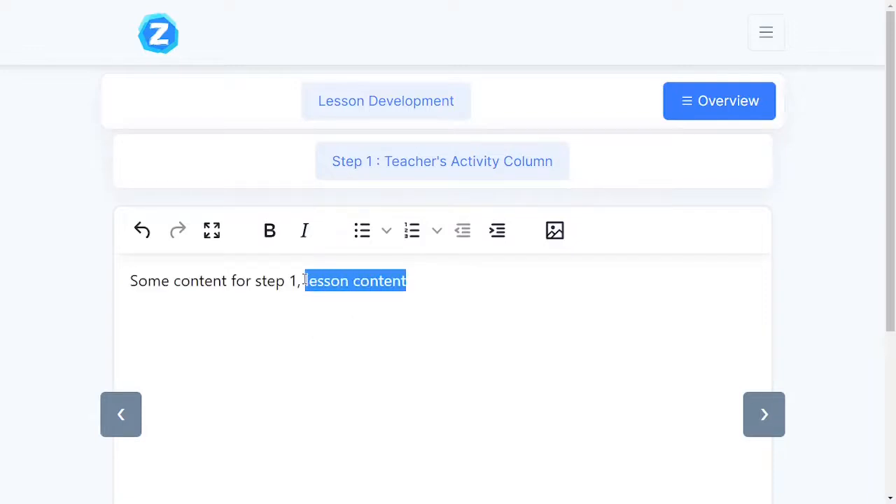
pyautogui.write('teacher')
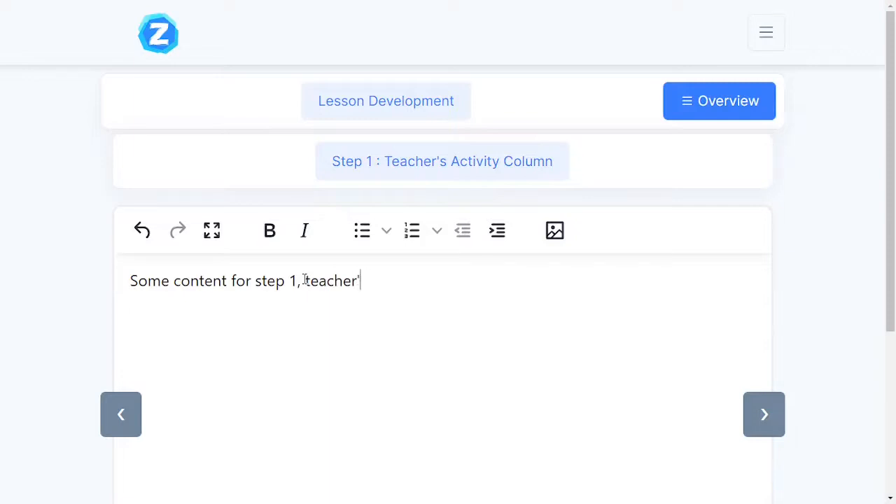
pyautogui.write("'s activity")
pyautogui.scroll(-4, 385, 407)
pyautogui.click(444, 376)
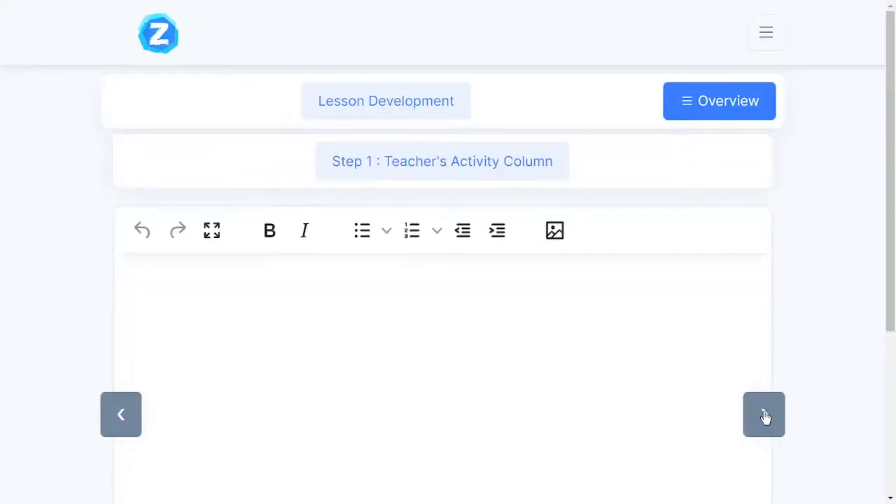
# Go forward to step 1's Pupil's Activity column, then back column by column to Lesson Content
pyautogui.click(764, 414)
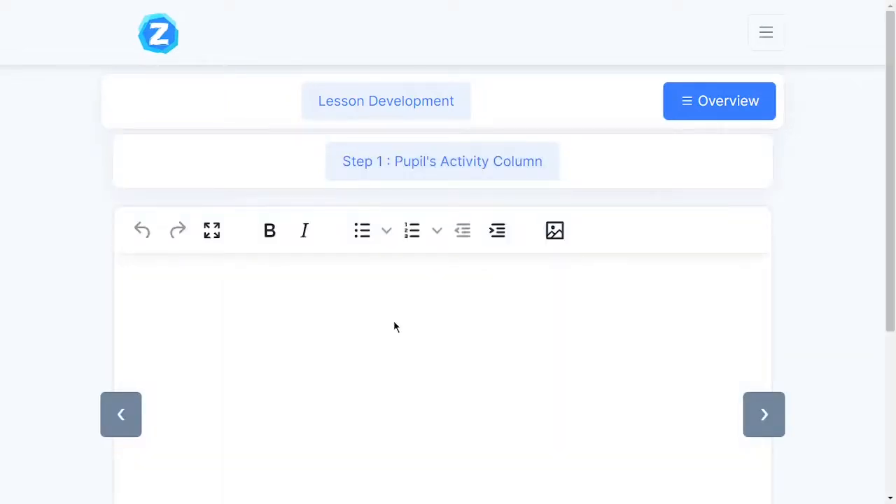
pyautogui.scroll(-2, 328, 379)
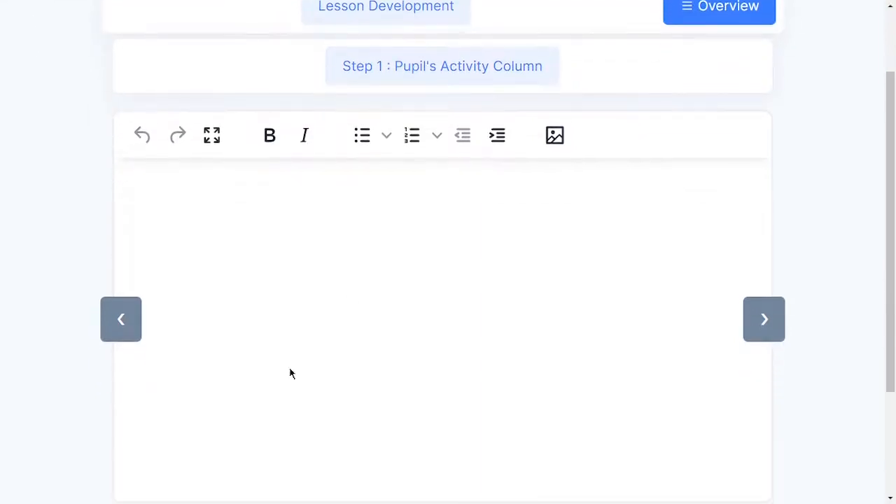
pyautogui.click(124, 320)
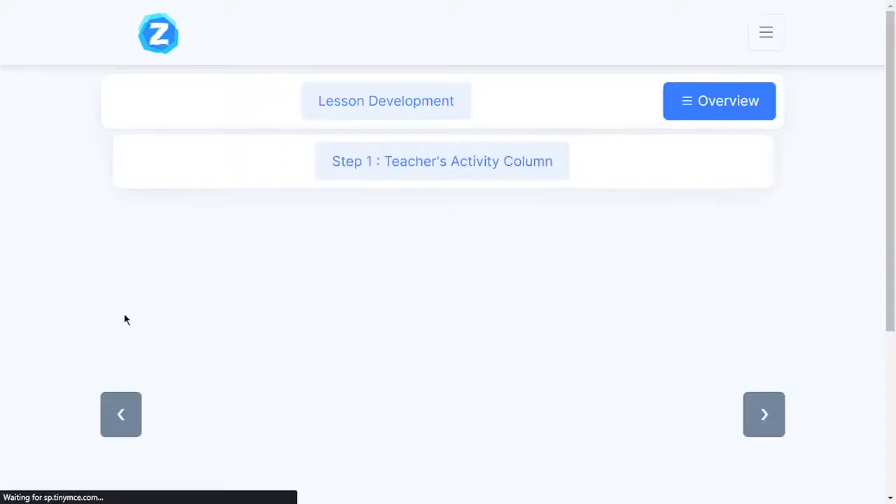
pyautogui.click(123, 419)
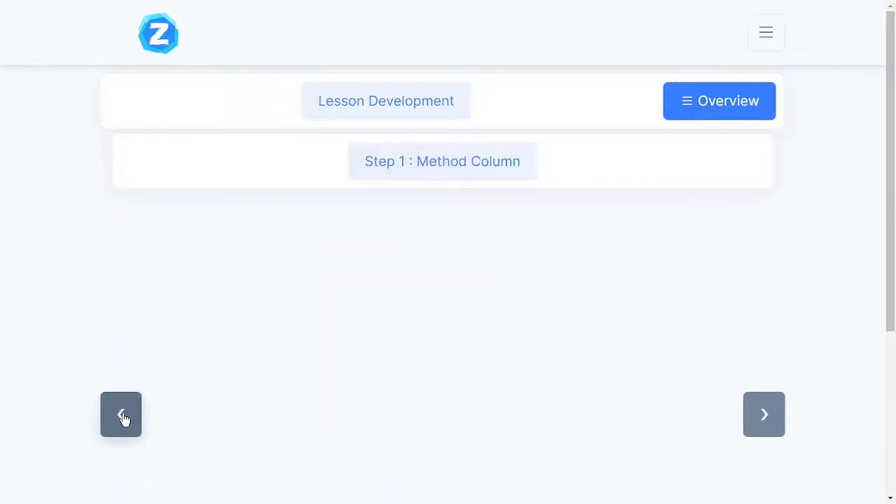
pyautogui.click(121, 416)
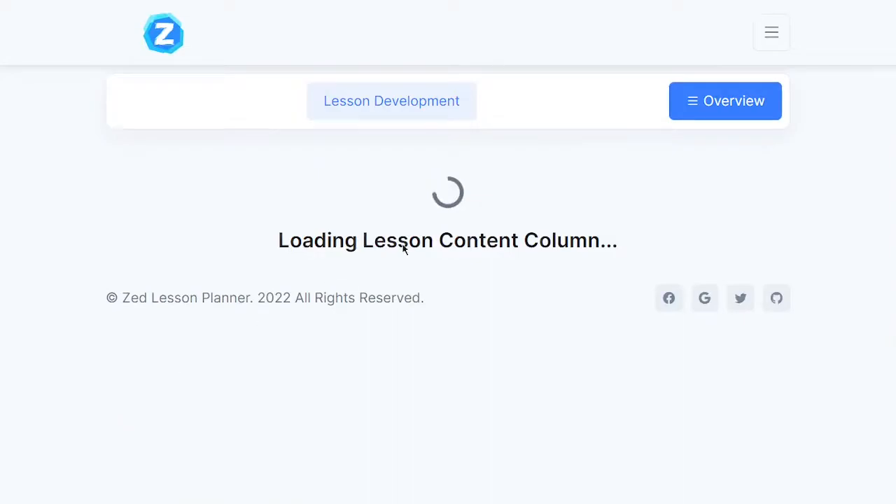
# Preview the lesson plan and check the Lesson Content, Method and Teacher Activity cells of step 1
pyautogui.click(752, 109)
pyautogui.scroll(-2, 449, 320)
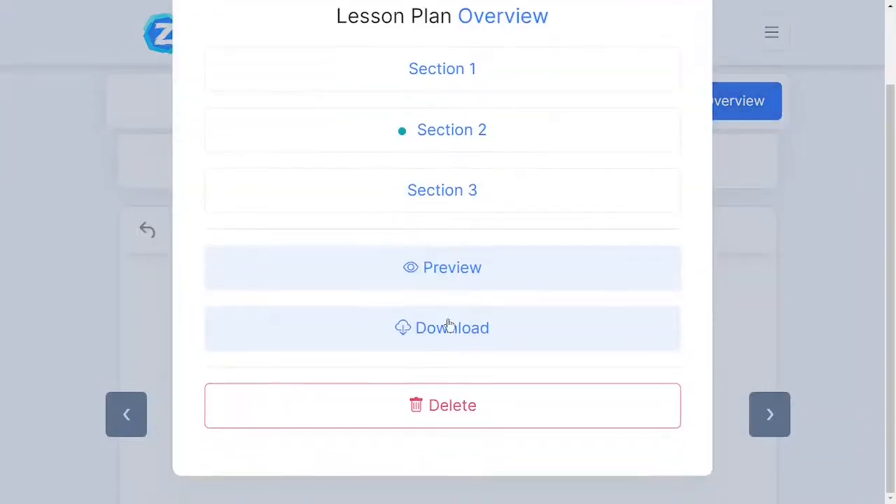
pyautogui.click(490, 269)
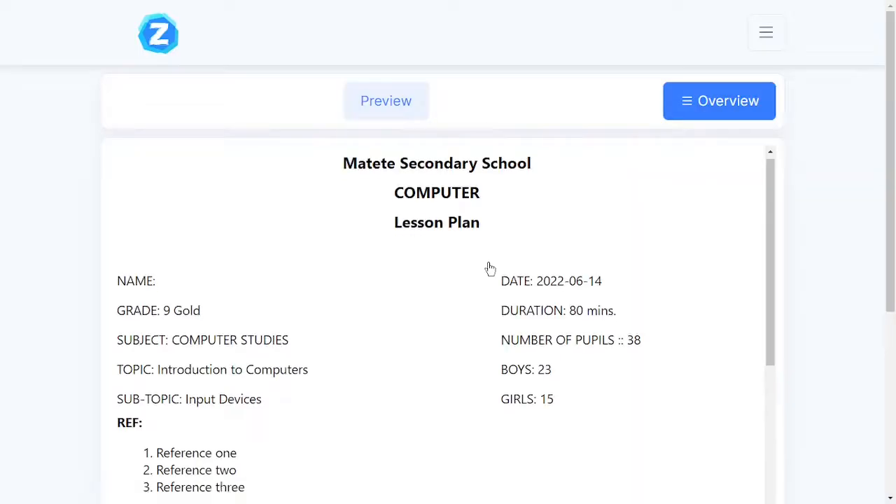
pyautogui.scroll(-10, 490, 268)
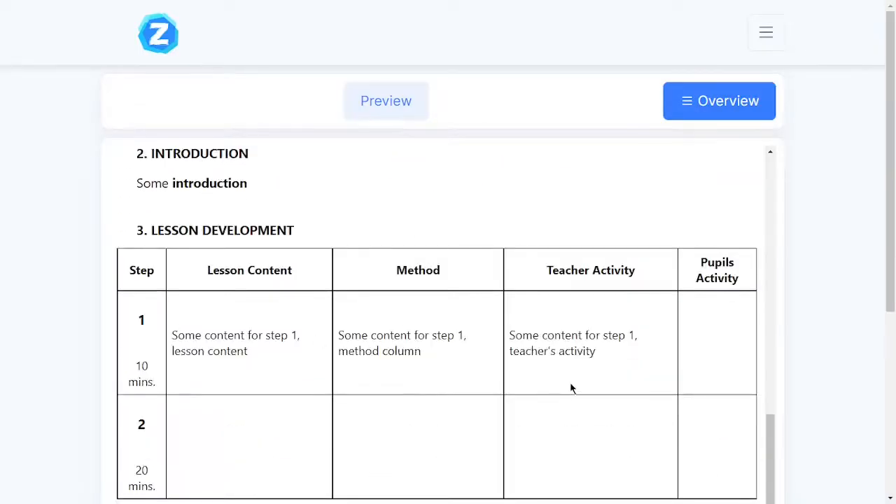
pyautogui.scroll(-2, 329, 370)
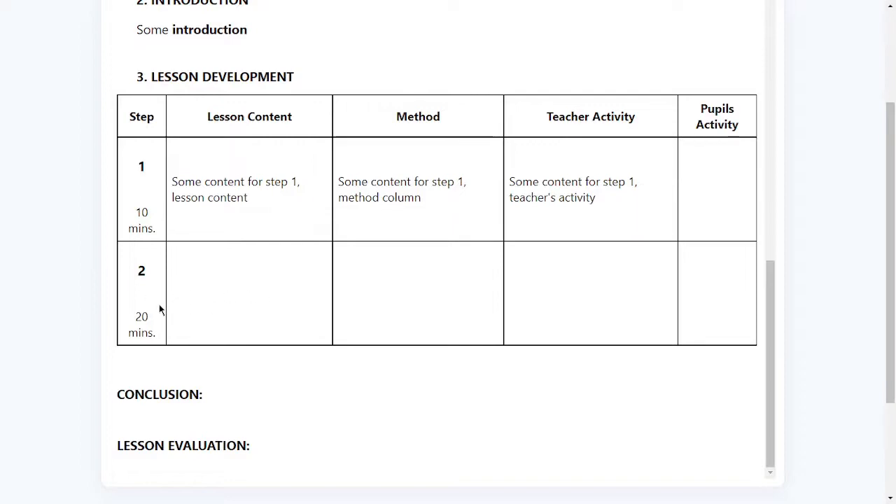
pyautogui.scroll(10, 386, 265)
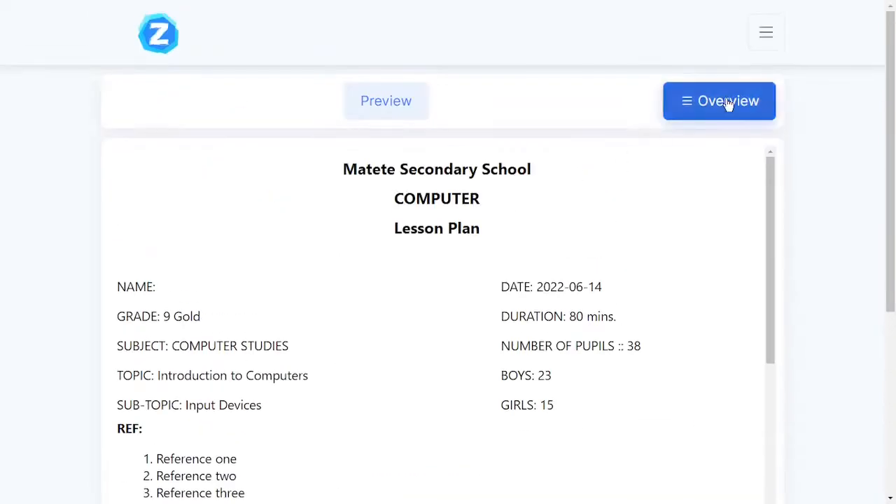
# Leave the preview and reopen the list of Lesson Development steps in Section 2
pyautogui.click(728, 104)
pyautogui.click(442, 231)
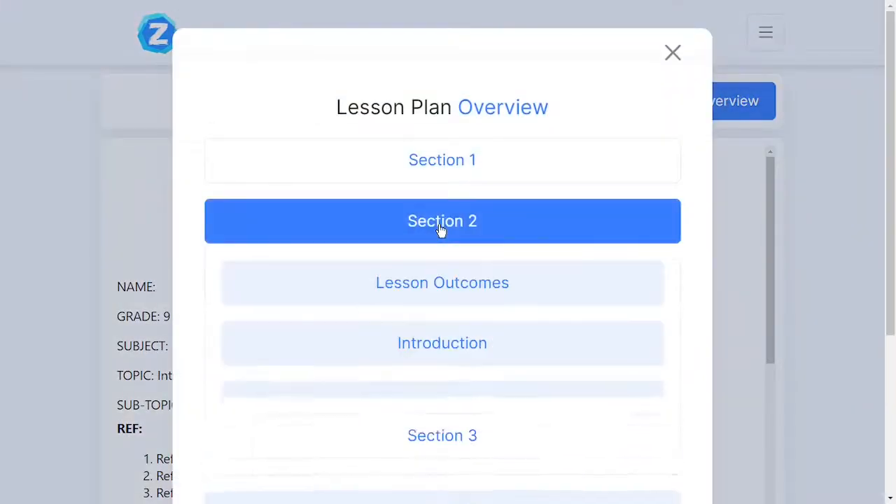
pyautogui.click(450, 406)
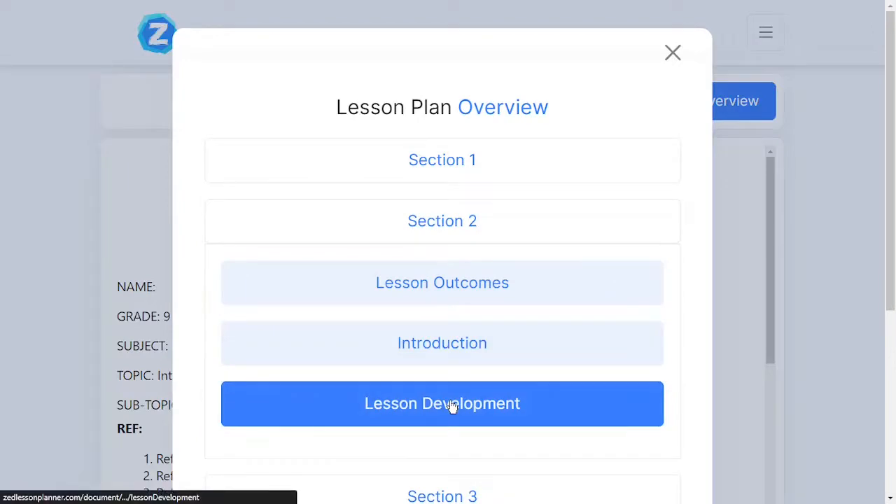
pyautogui.click(452, 405)
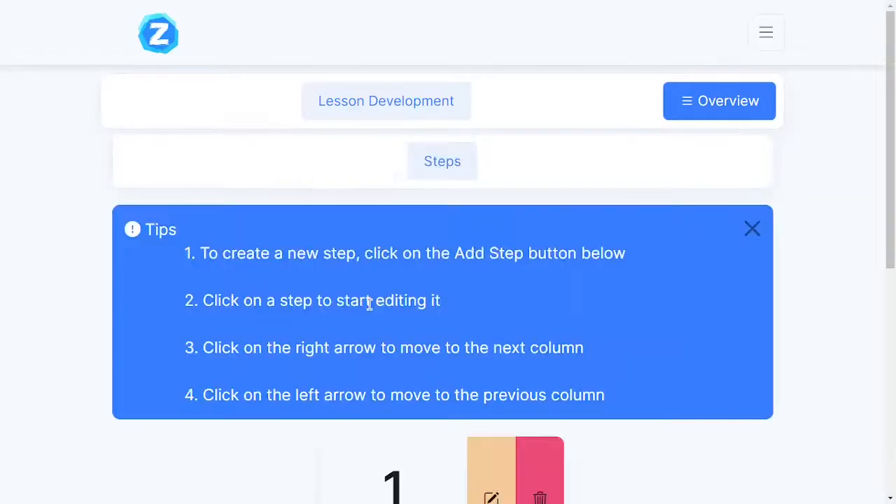
pyautogui.scroll(-3, 466, 292)
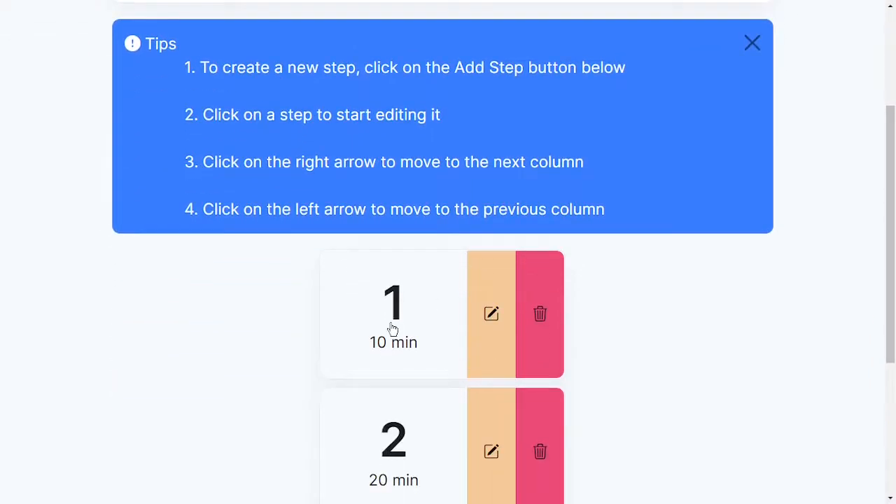
# Dismiss the tips shown above the list of Lesson Development steps
pyautogui.scroll(-3, 392, 330)
pyautogui.scroll(3, 396, 285)
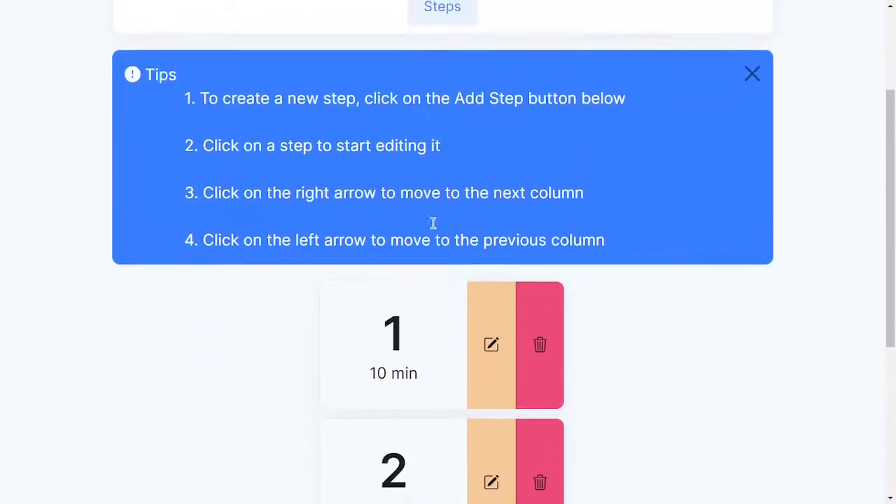
pyautogui.click(752, 75)
pyautogui.scroll(2, 755, 79)
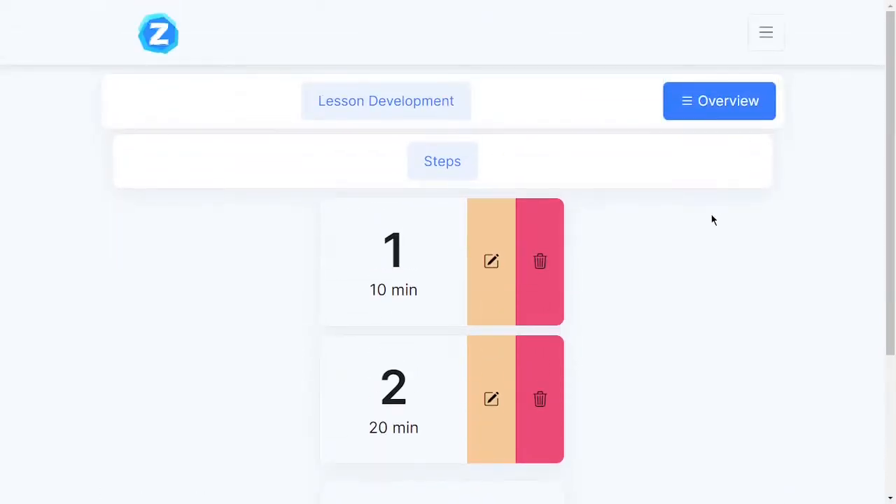
# Select step 2, view its Lesson Content column, and return to the list of steps
pyautogui.click(380, 396)
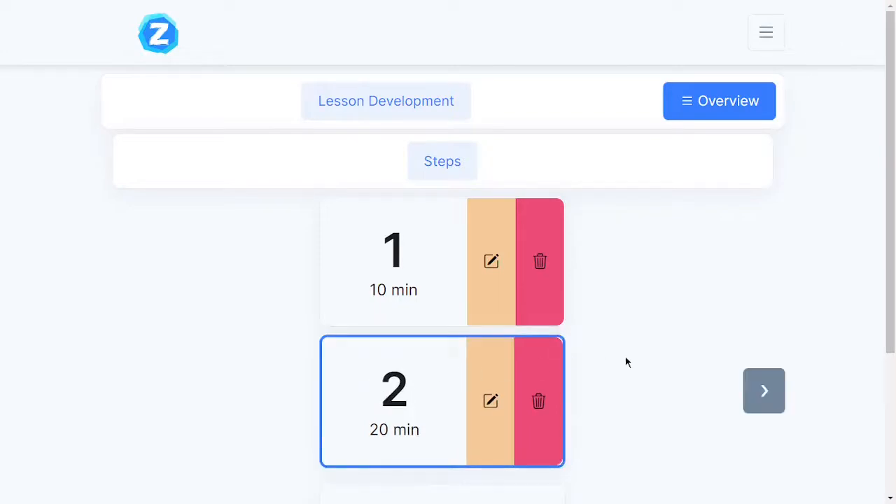
pyautogui.click(763, 390)
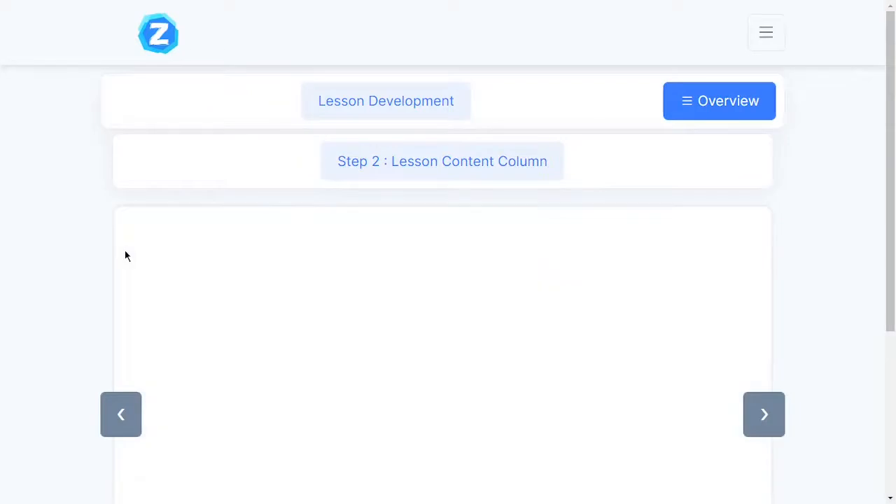
pyautogui.click(128, 399)
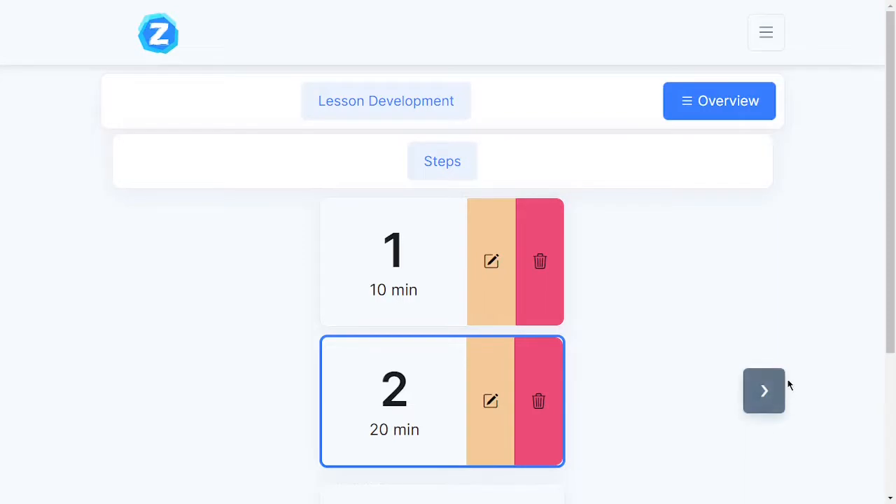
# Reload the Lesson Development page from Section 2 of the lesson plan overview
pyautogui.click(722, 114)
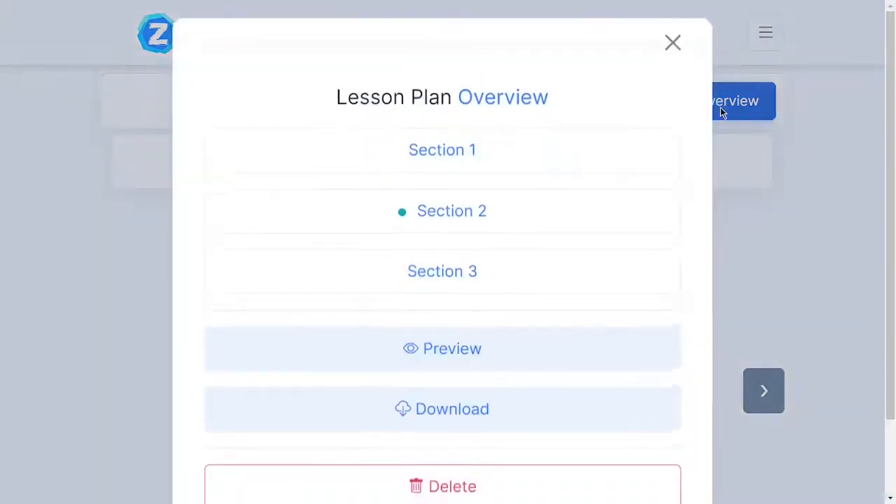
pyautogui.click(459, 235)
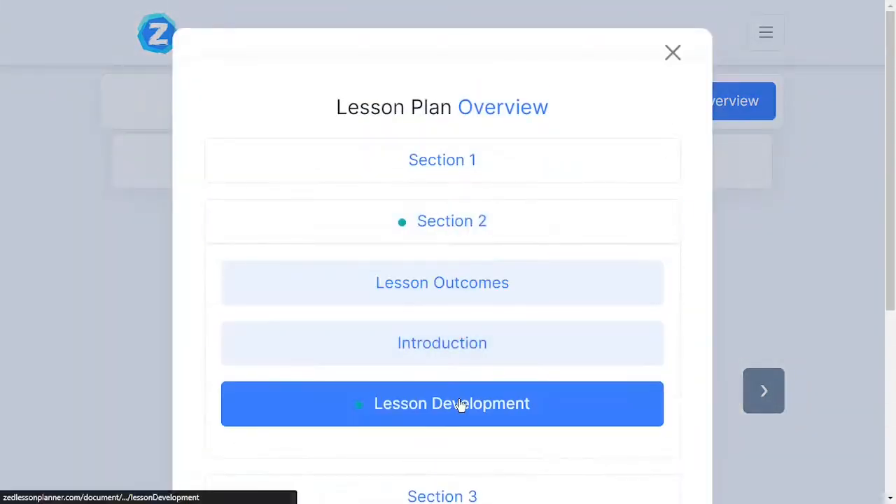
pyautogui.click(460, 405)
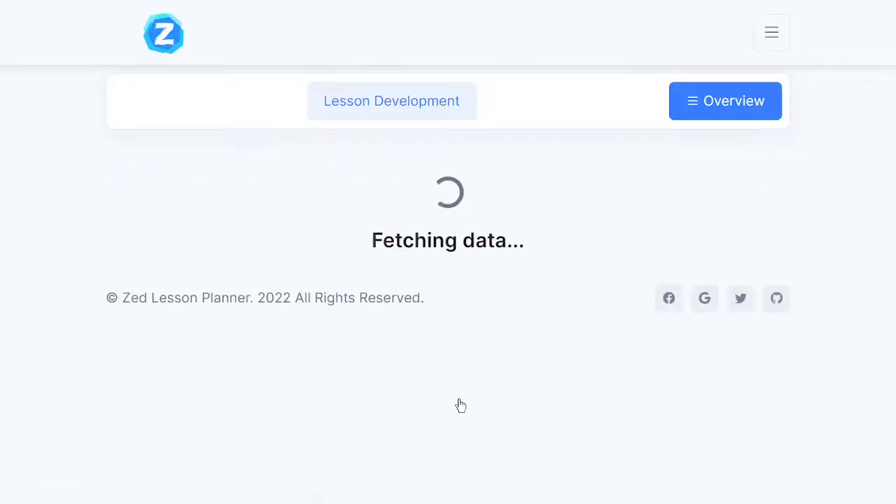
# Set the duration of step 2 to 15 minutes and save the edited step
pyautogui.scroll(-4, 462, 404)
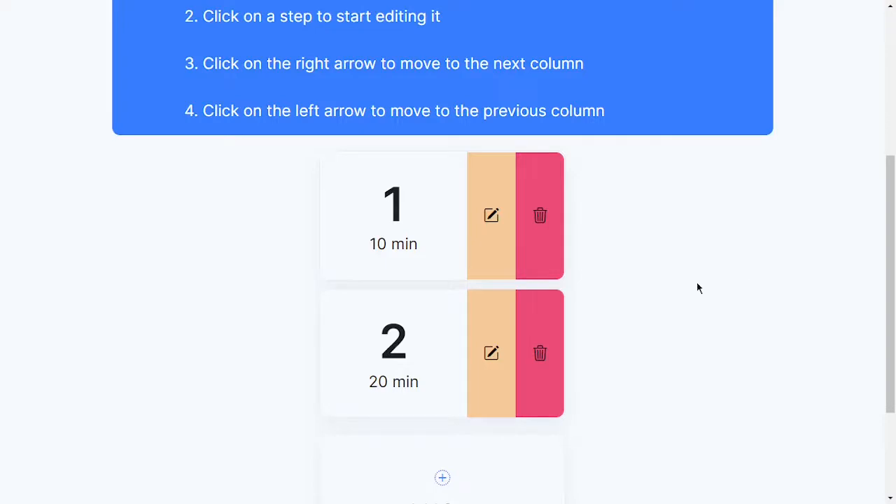
pyautogui.click(390, 360)
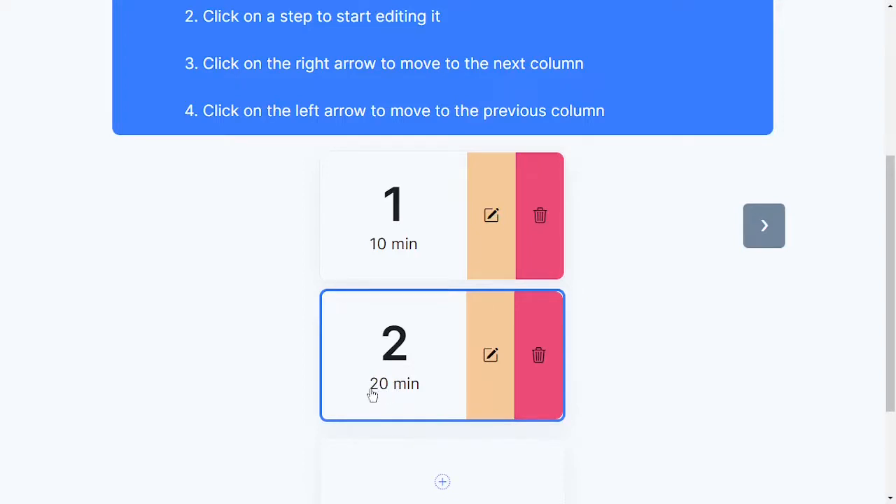
pyautogui.click(491, 359)
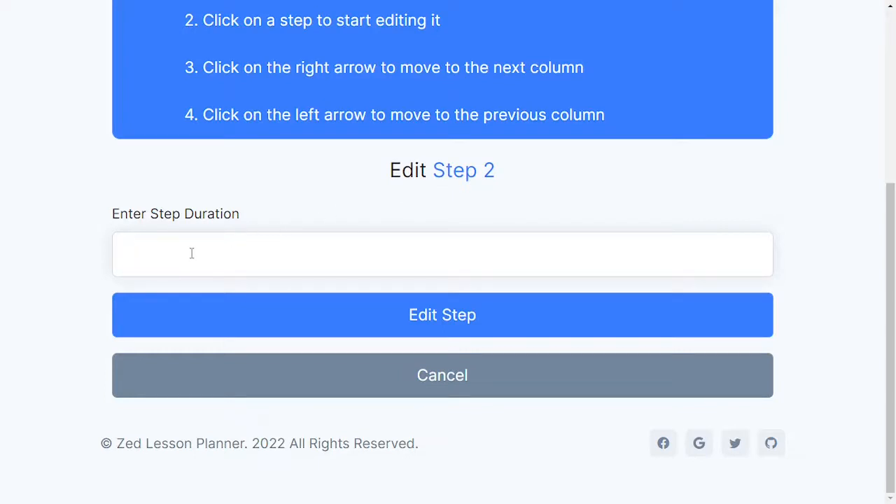
pyautogui.click(320, 323)
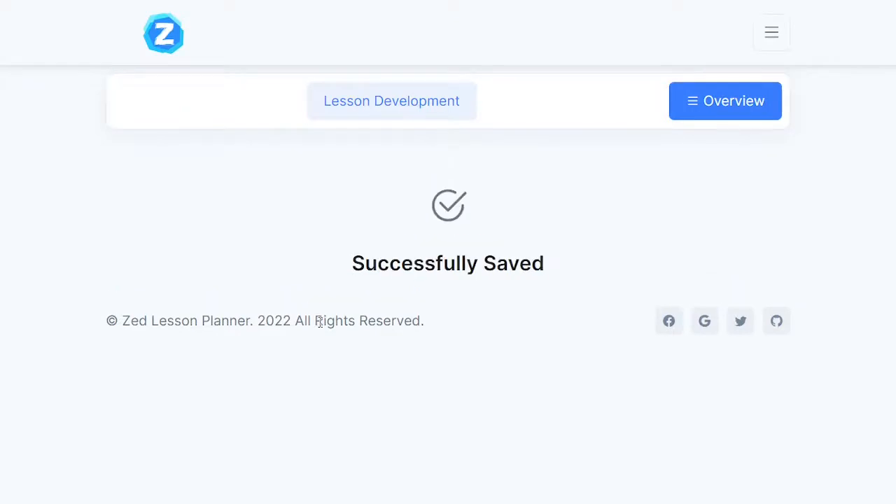
# Delete step 2 from the Lesson Development steps, including the information in its other columns
pyautogui.scroll(-4, 322, 328)
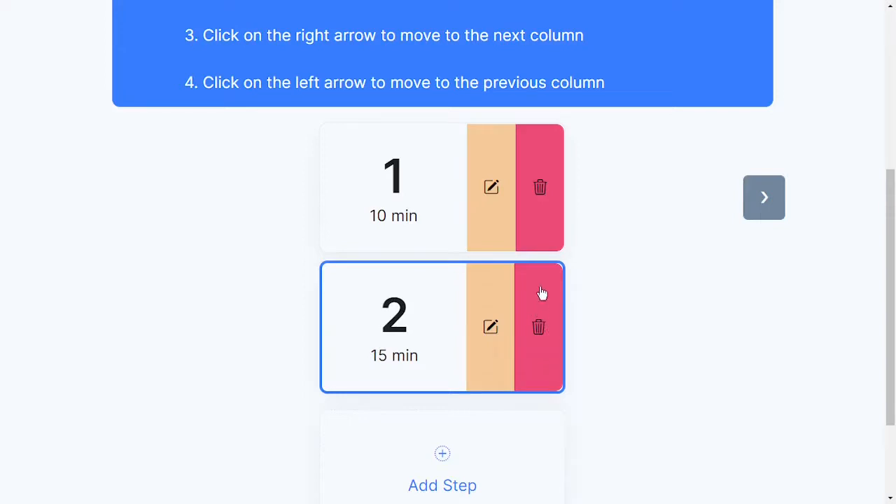
pyautogui.click(538, 324)
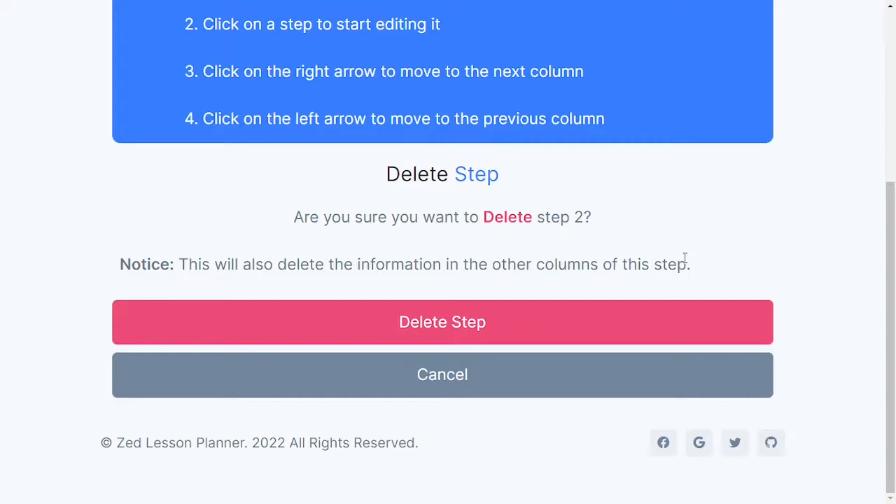
pyautogui.click(449, 324)
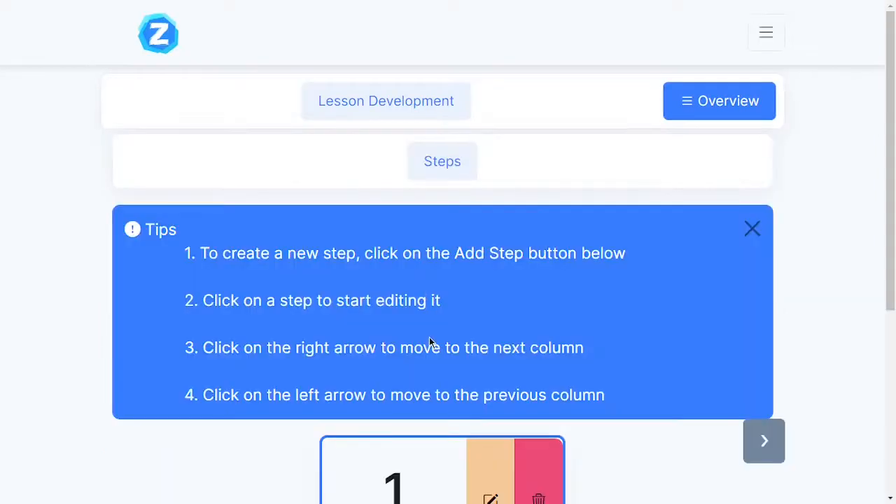
pyautogui.scroll(-3, 429, 341)
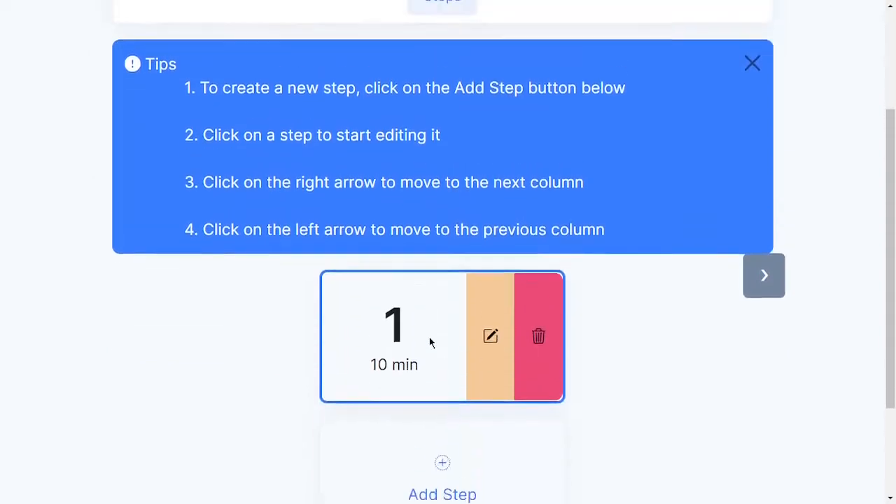
# Preview the lesson plan and check which steps the Lesson Development table contains
pyautogui.scroll(3, 429, 342)
pyautogui.click(712, 110)
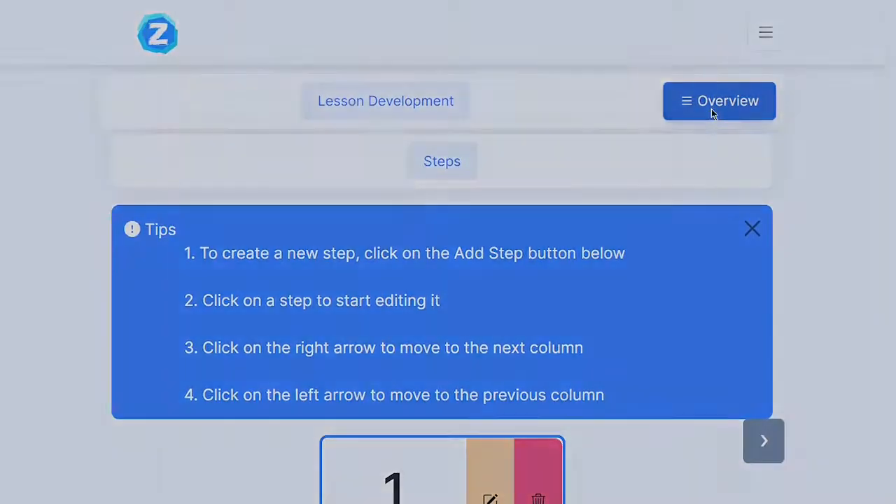
pyautogui.click(480, 359)
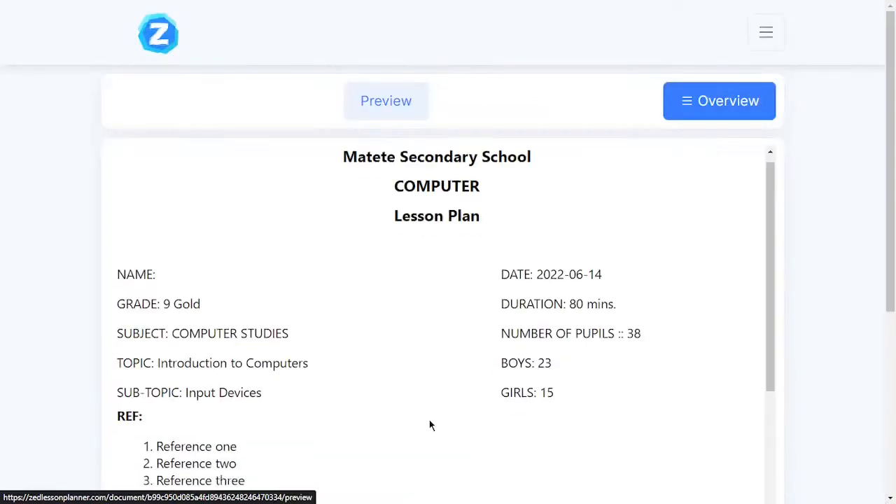
pyautogui.scroll(-10, 429, 420)
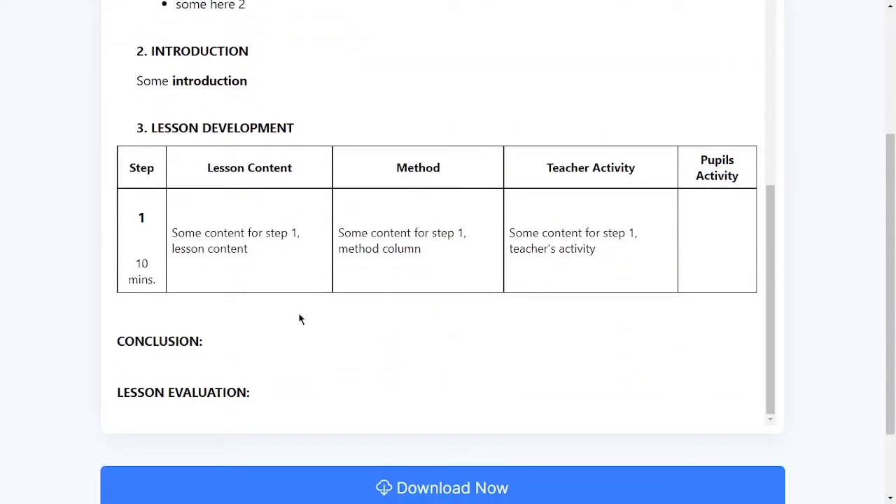
pyautogui.scroll(10, 424, 261)
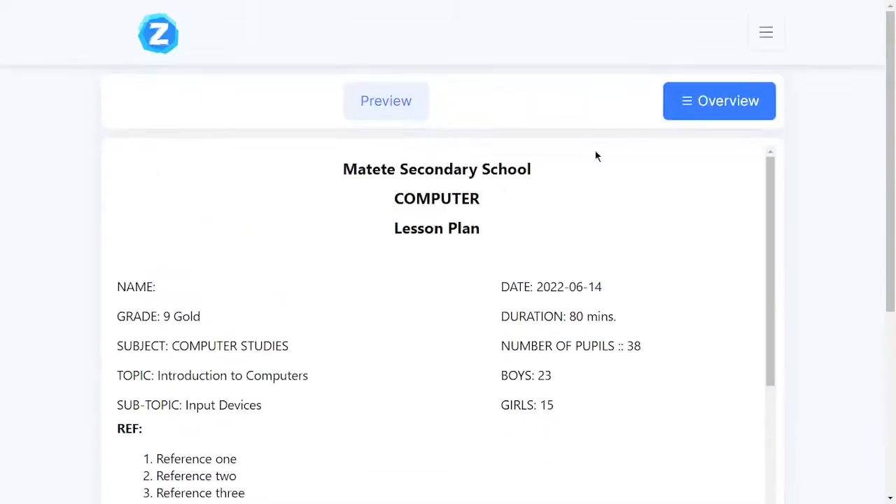
# Leave the preview for Lesson Development in Section 2 and dismiss the tips above its steps
pyautogui.click(758, 108)
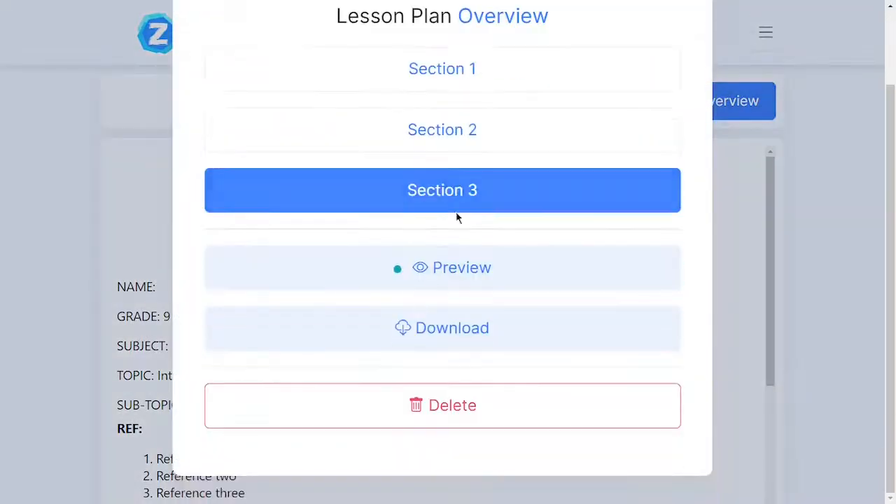
pyautogui.click(522, 144)
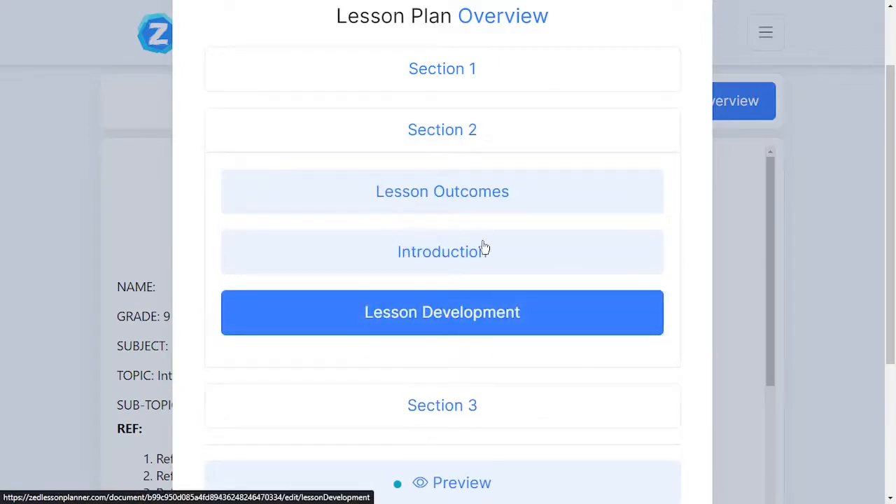
pyautogui.click(487, 300)
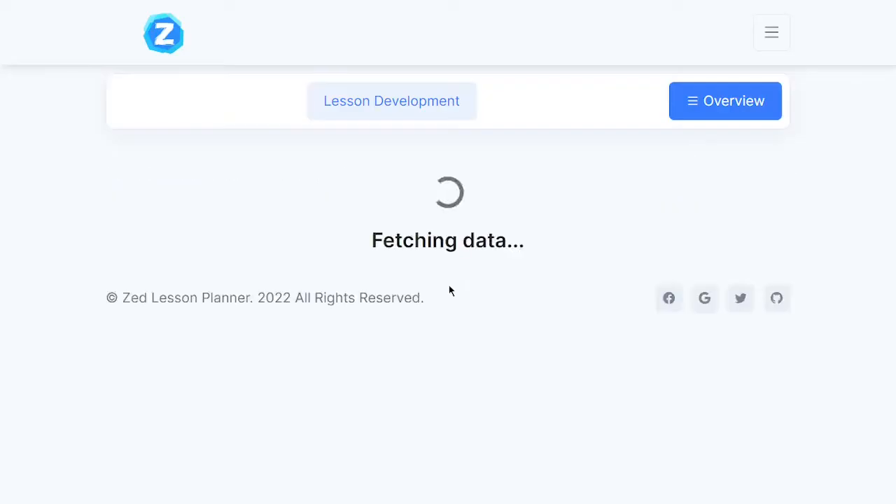
pyautogui.scroll(-1, 418, 376)
pyautogui.scroll(-3, 418, 376)
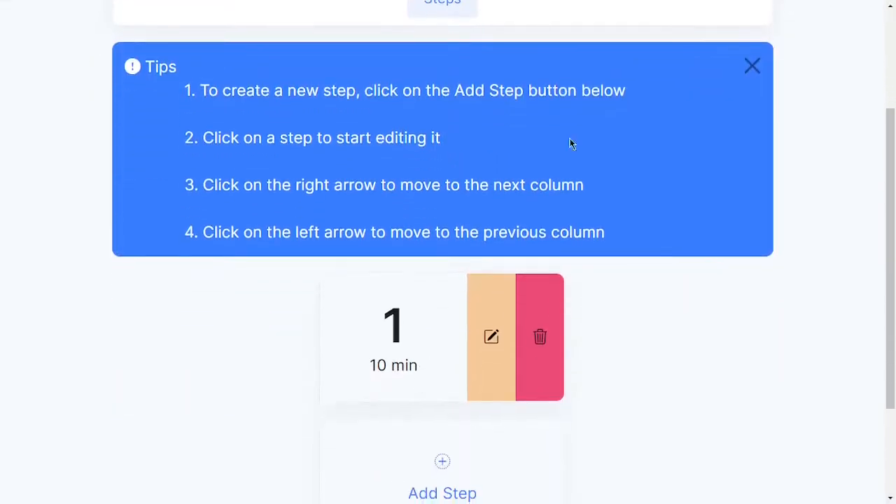
pyautogui.click(751, 64)
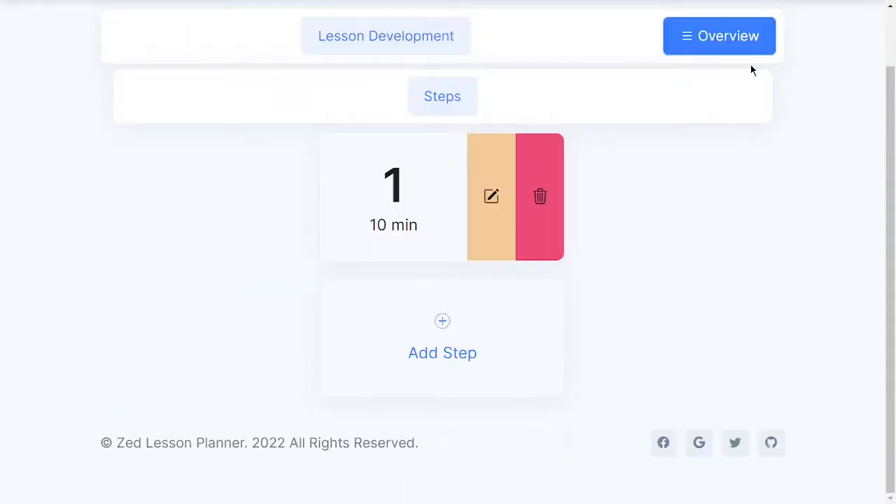
pyautogui.scroll(1, 733, 184)
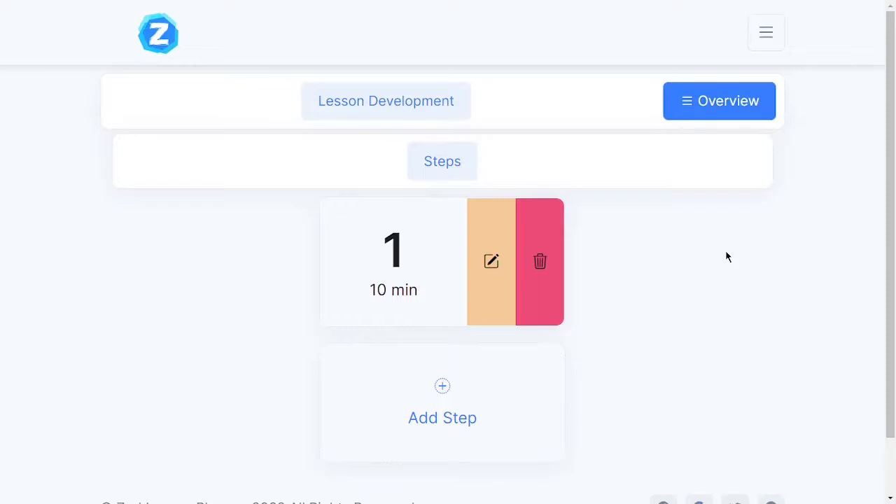
# Look at the entries of Section 3 in the overview, and preview the plan's Conclusion and Lesson Evaluation parts
pyautogui.click(721, 105)
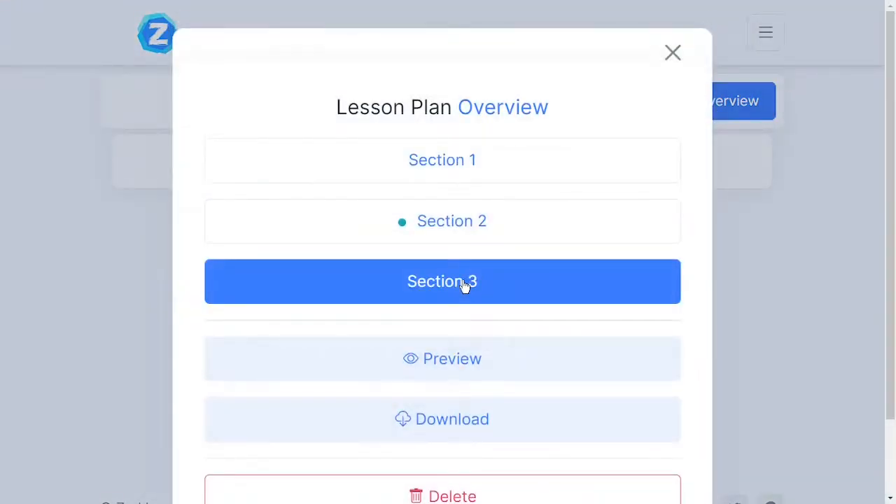
pyautogui.click(464, 285)
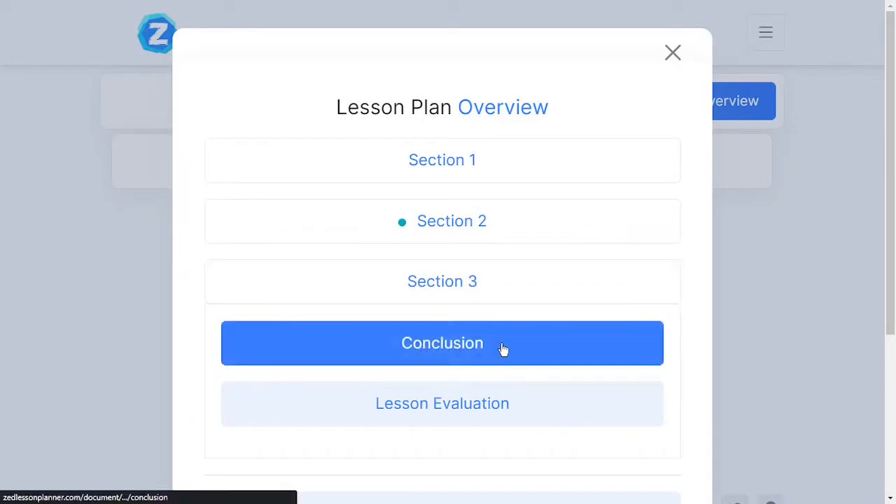
pyautogui.scroll(-2, 490, 364)
pyautogui.click(443, 362)
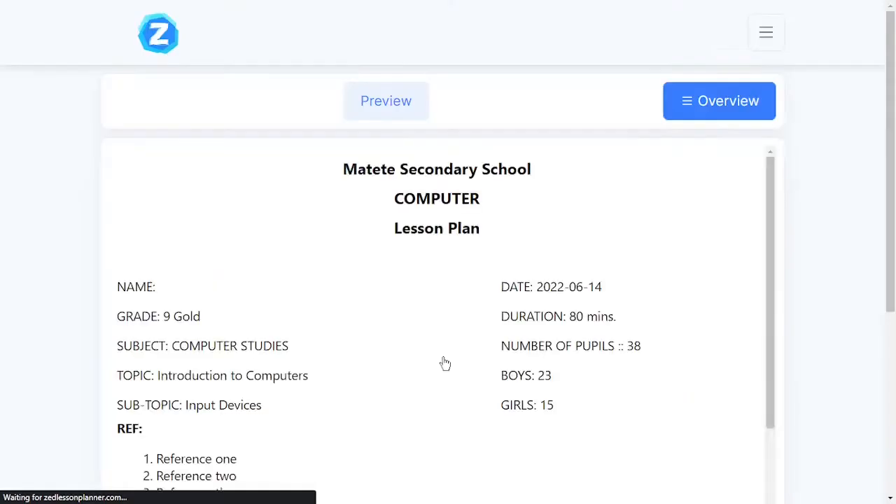
pyautogui.scroll(-10, 367, 372)
pyautogui.scroll(-4, 366, 377)
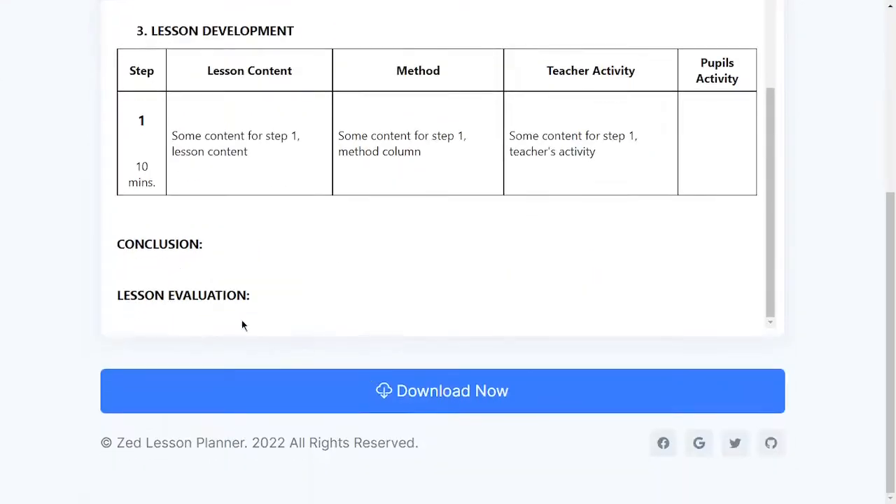